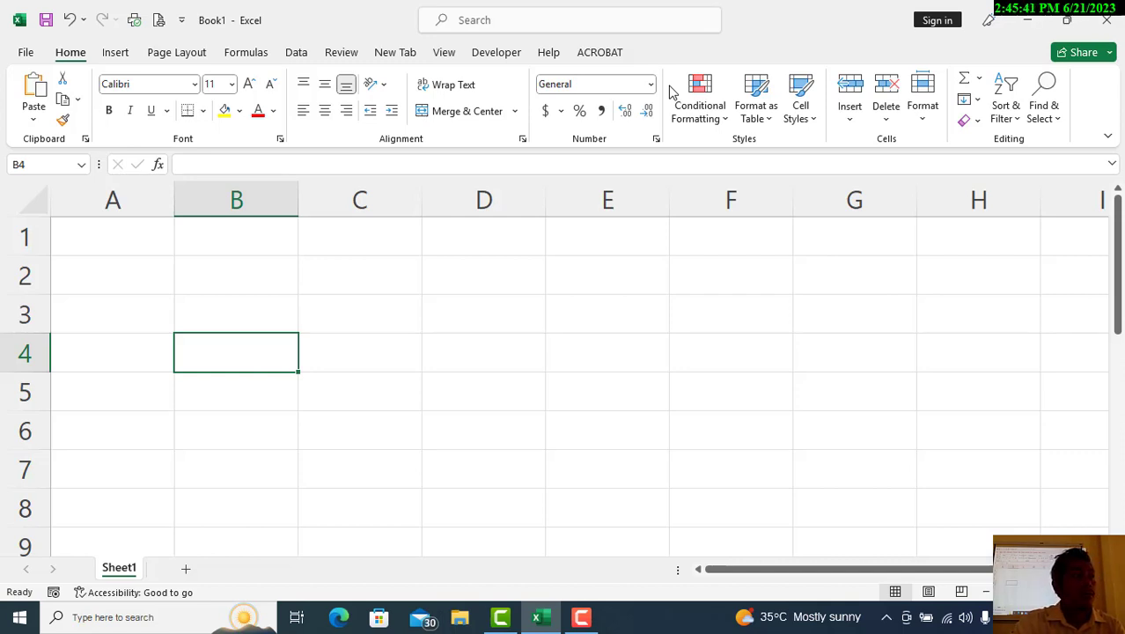
Switch the empty Book1 workbook to the Page Layout ribbon commands.
left_click(167, 63)
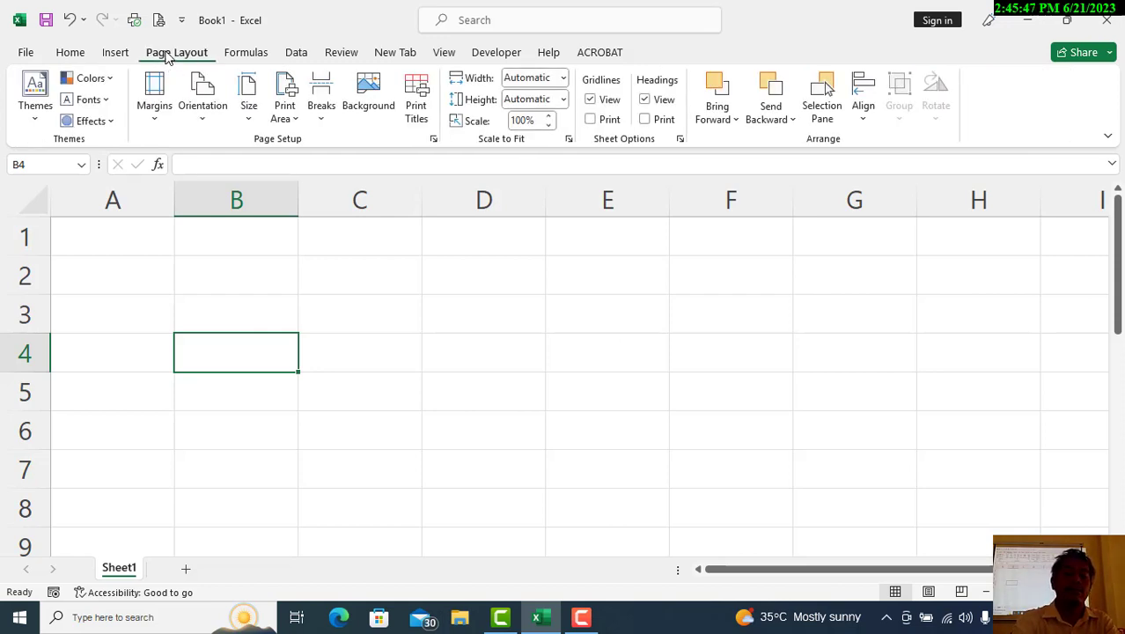
left_click_drag(134, 43, 221, 64)
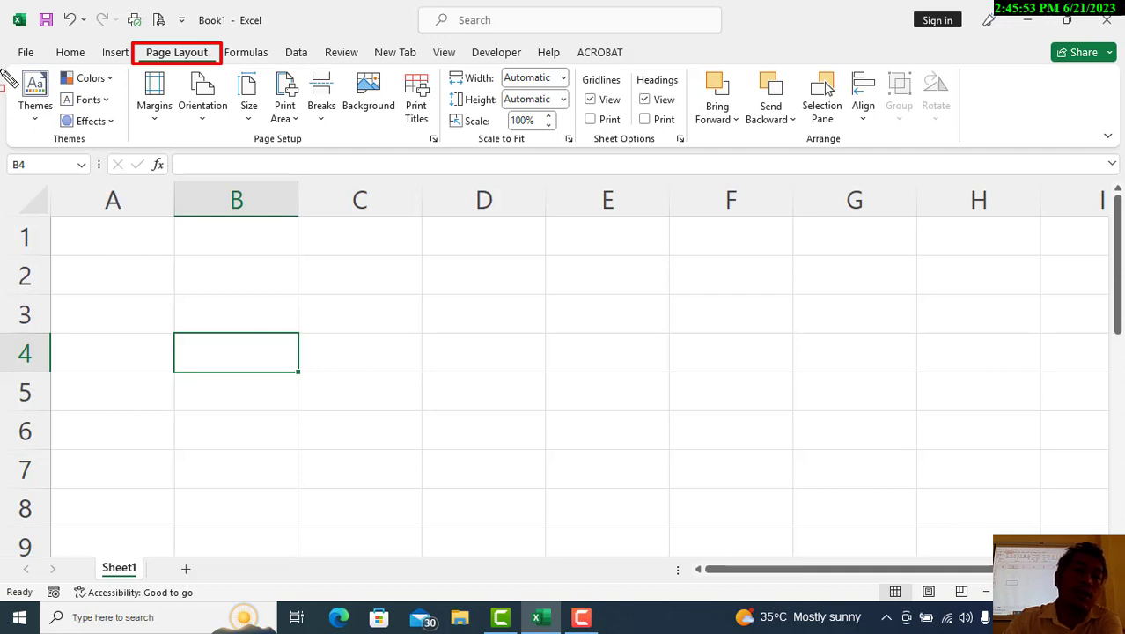
mouse_move(7, 60)
left_mouse_down()
mouse_move(30, 104)
mouse_move(119, 153)
left_mouse_up()
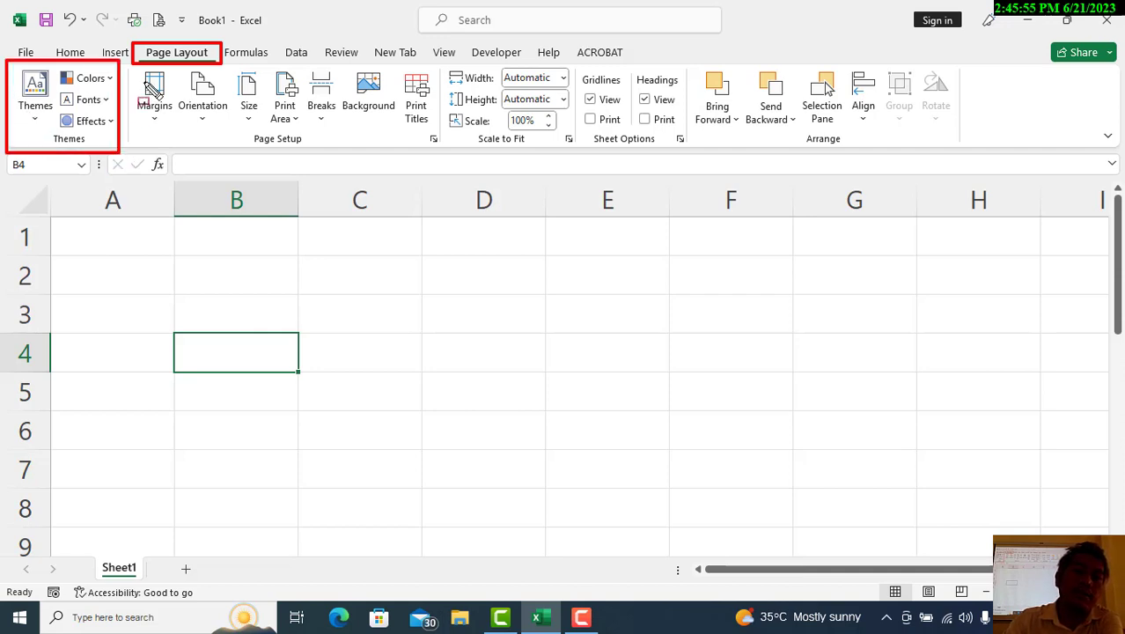
left_click_drag(129, 60, 446, 146)
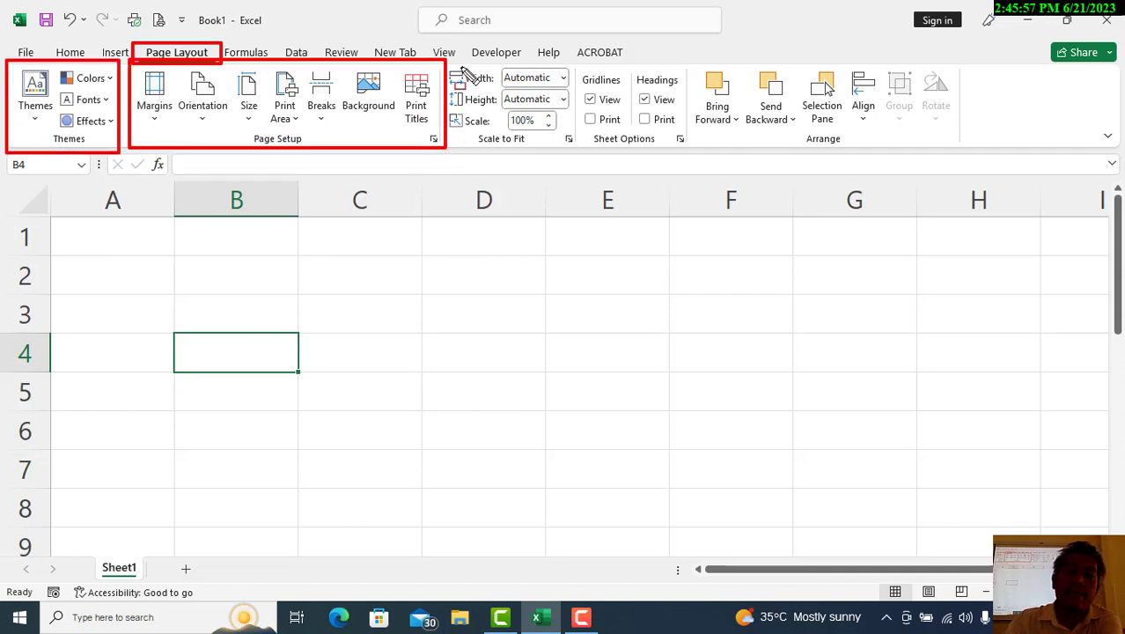
mouse_move(451, 59)
left_mouse_down()
mouse_move(524, 156)
mouse_move(573, 147)
left_mouse_up()
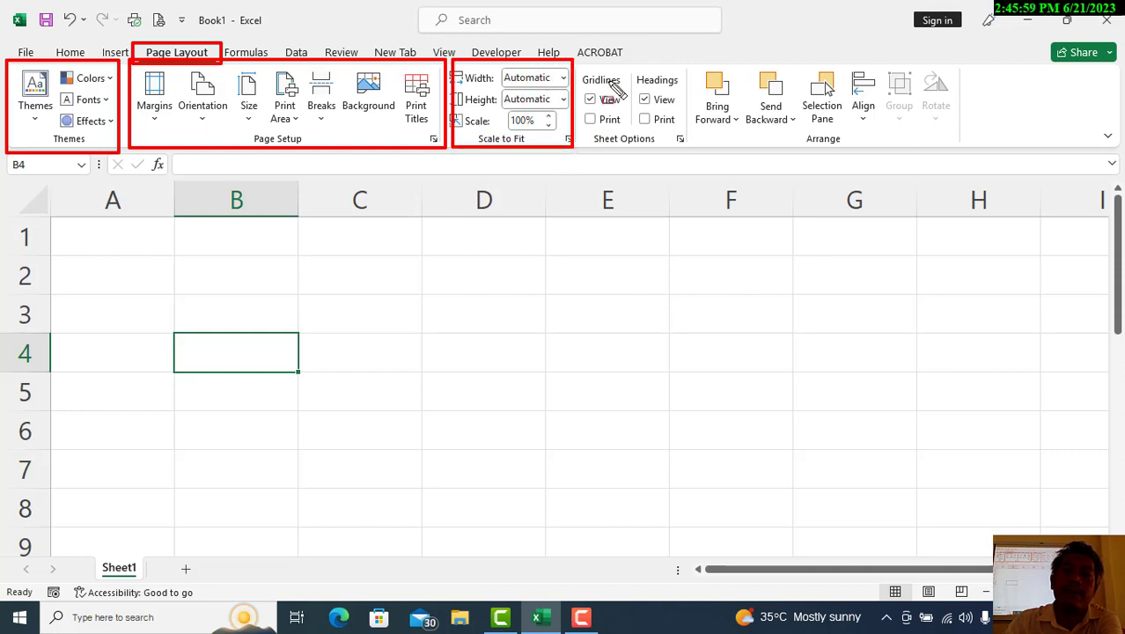
mouse_move(577, 63)
left_mouse_down()
mouse_move(585, 148)
mouse_move(680, 146)
left_mouse_up()
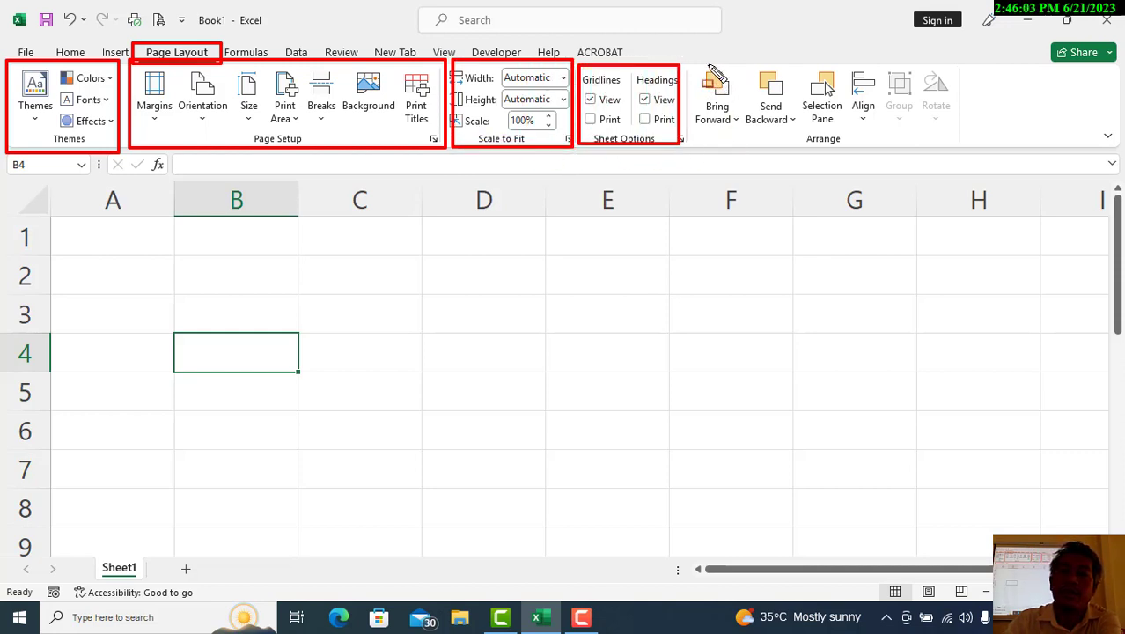
mouse_move(711, 69)
left_mouse_down()
mouse_move(692, 139)
mouse_move(960, 153)
left_mouse_up()
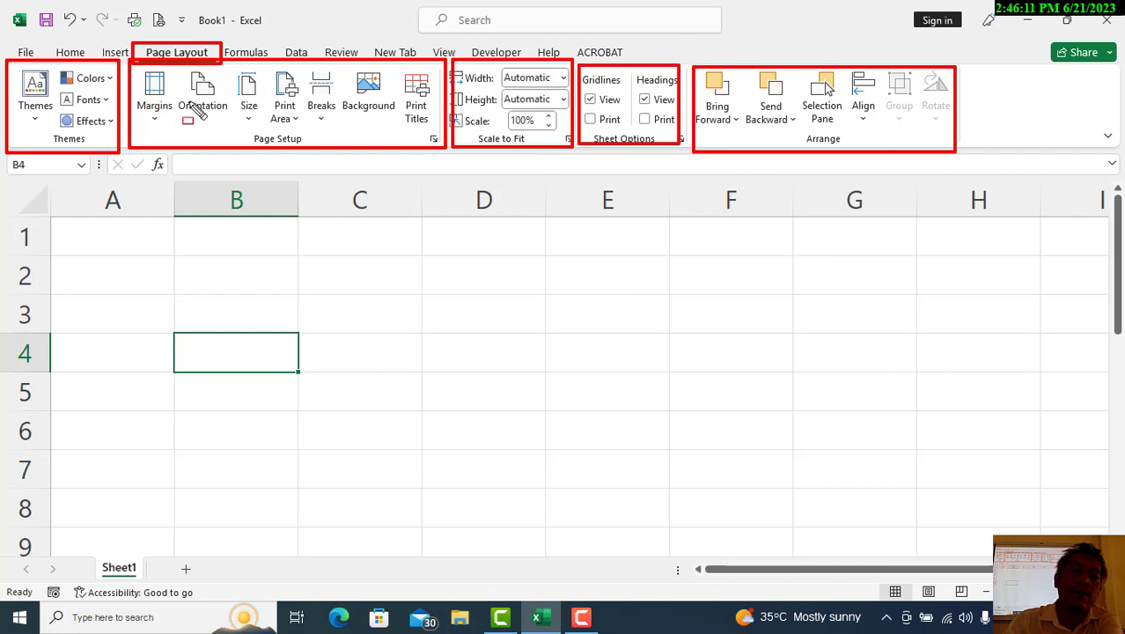
left_click_drag(220, 134, 331, 155)
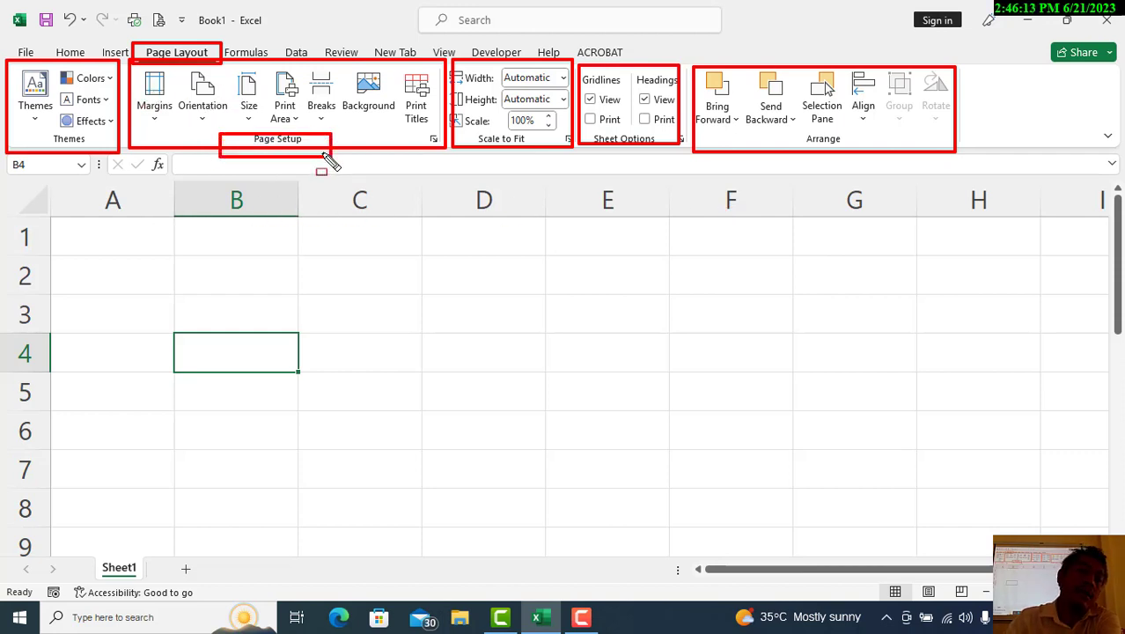
key("ctrl+z")
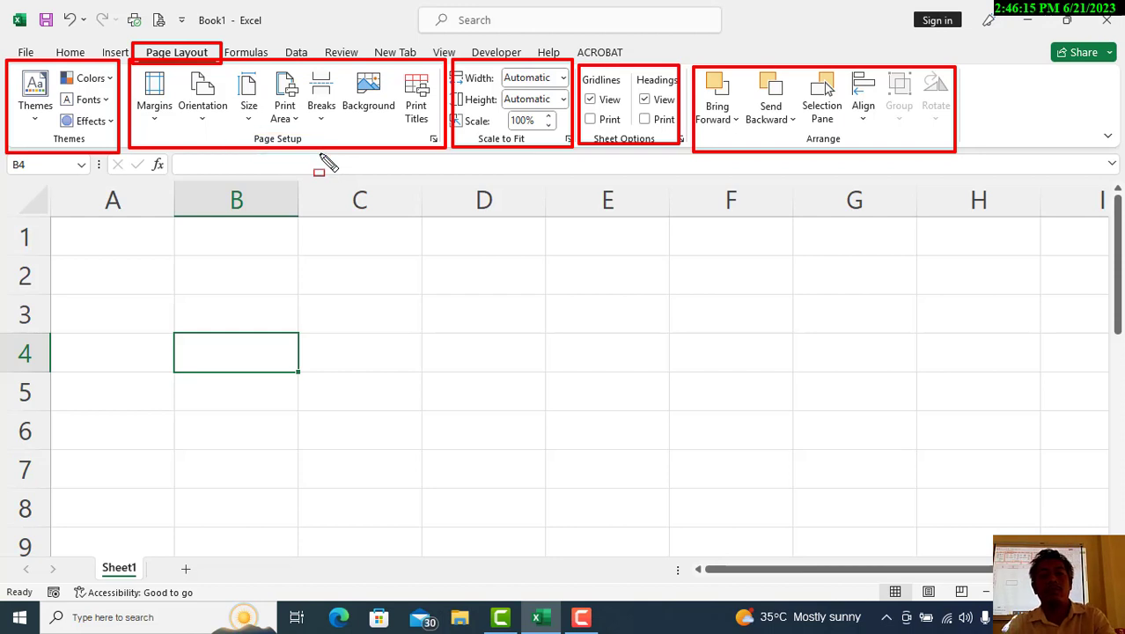
key("ctrl+z")
key("ctrl+z")
key("ctrl+z")
key("ctrl+z")
key("ctrl+z")
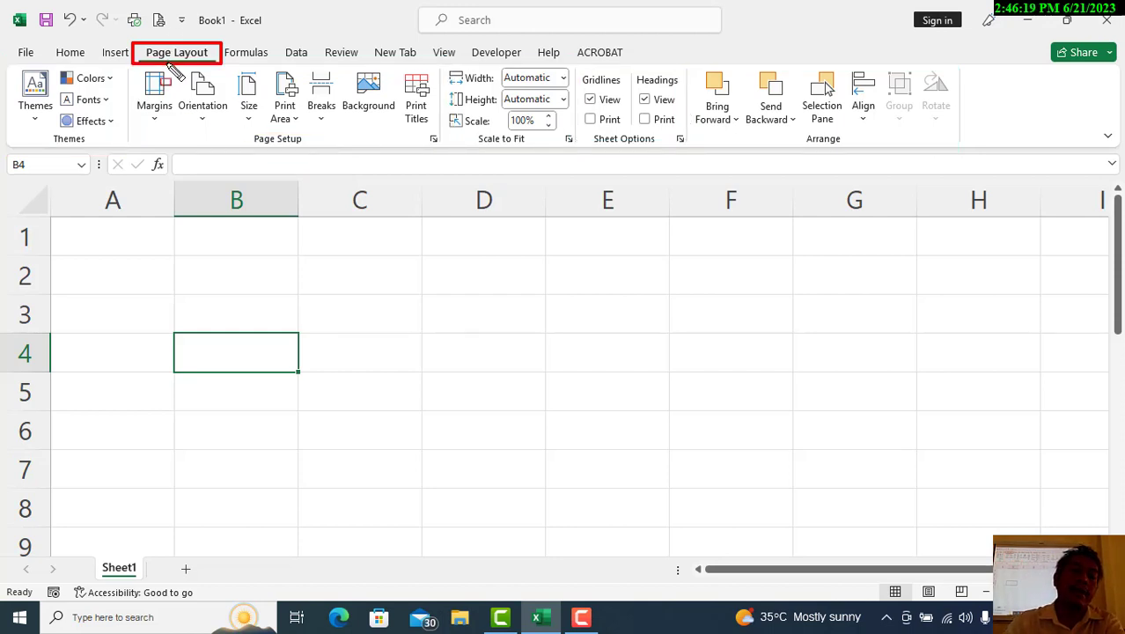
mouse_move(130, 59)
left_mouse_down()
mouse_move(107, 137)
mouse_move(454, 163)
left_mouse_up()
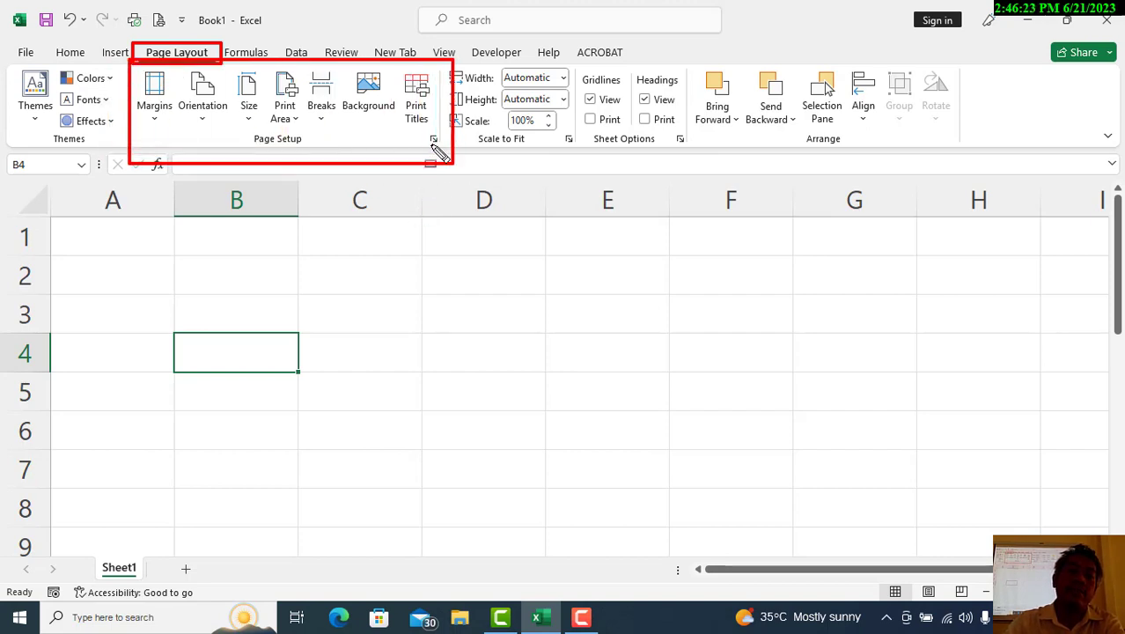
left_click_drag(423, 126, 443, 152)
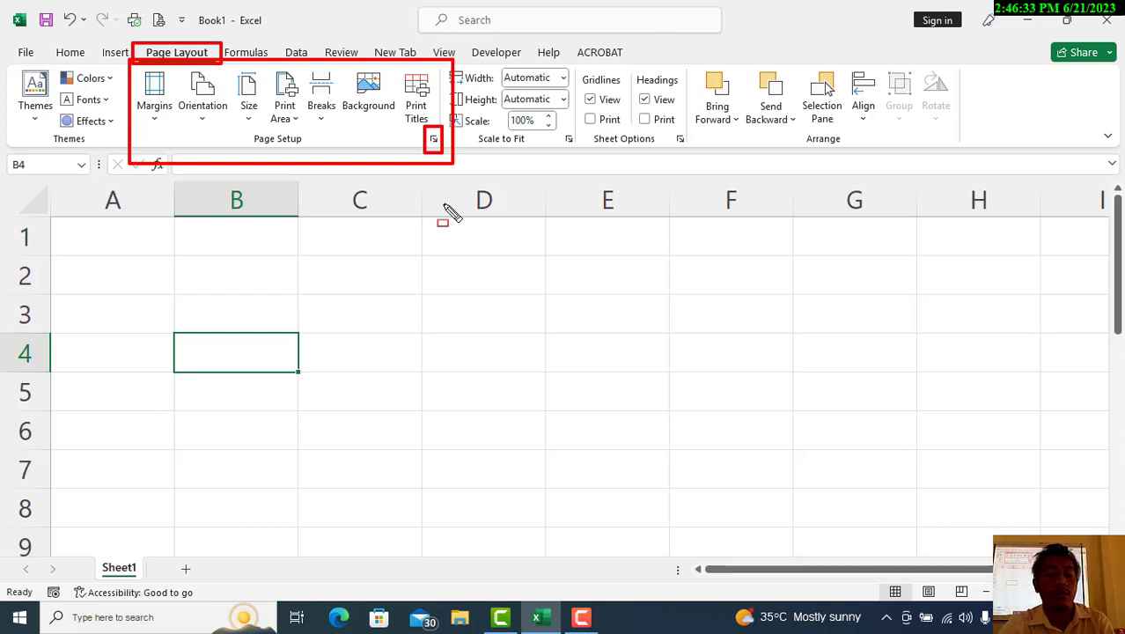
key("Escape")
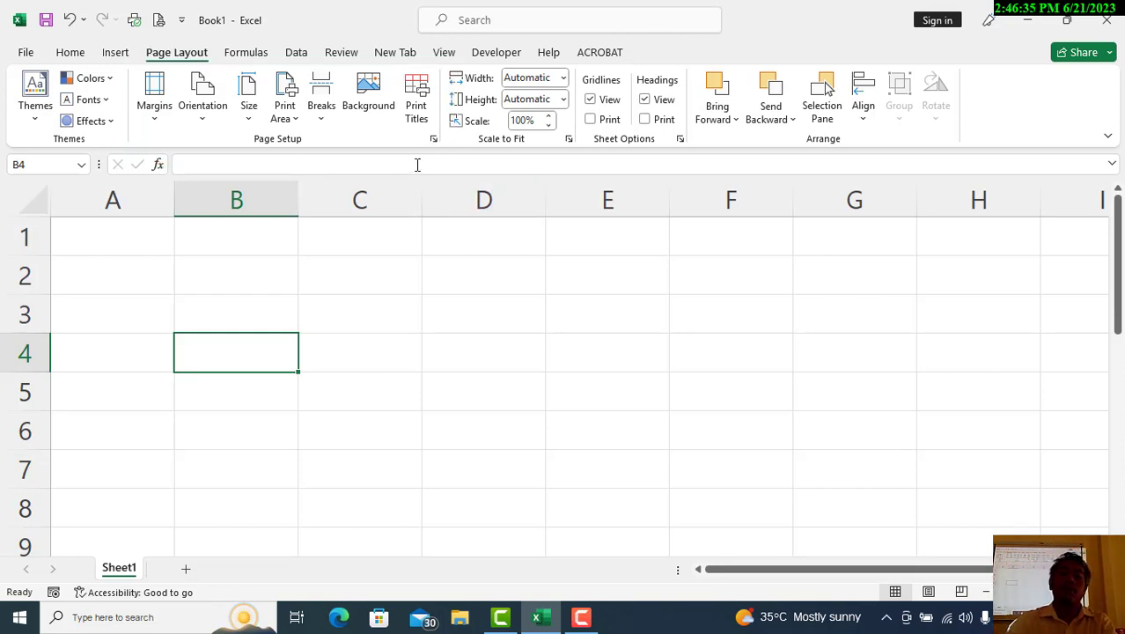
Open the Page Setup dialog (Portrait, 100% scaling, Letter paper) and briefly outline its page settings.
left_click(434, 139)
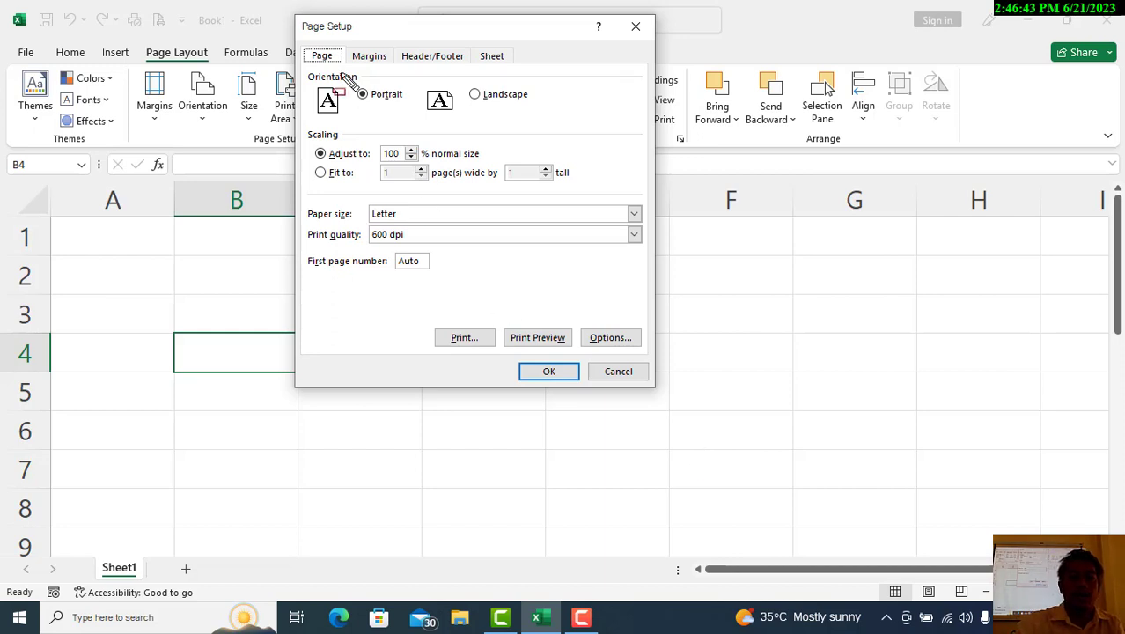
mouse_move(302, 38)
left_mouse_down()
mouse_move(307, 58)
mouse_move(524, 77)
left_mouse_up()
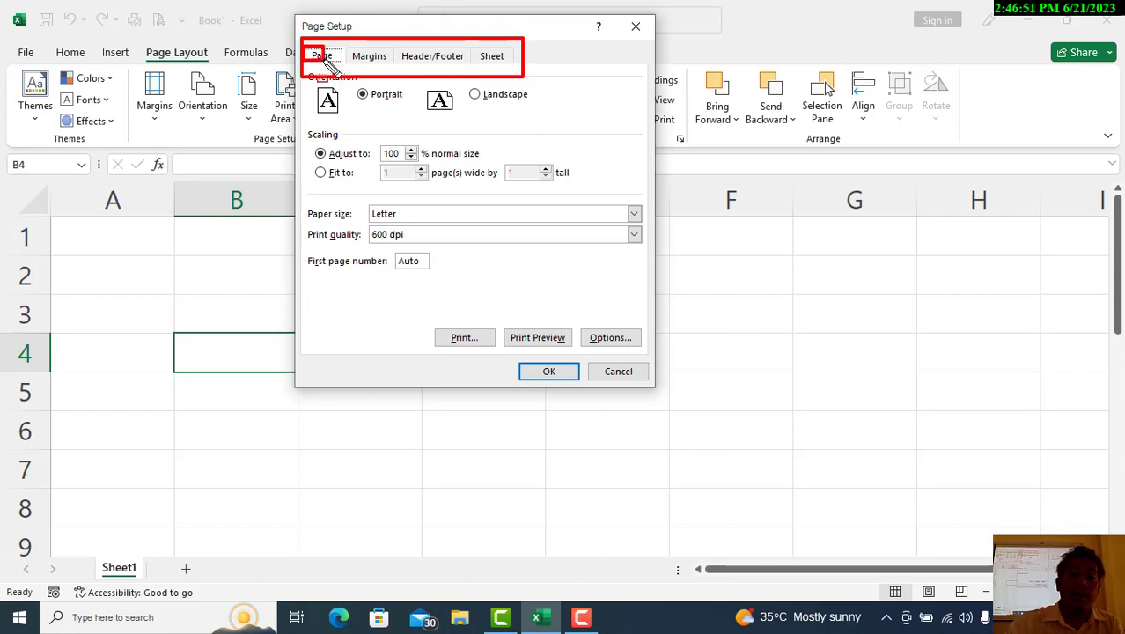
mouse_move(307, 48)
left_mouse_down()
mouse_move(332, 64)
mouse_move(524, 76)
left_mouse_up()
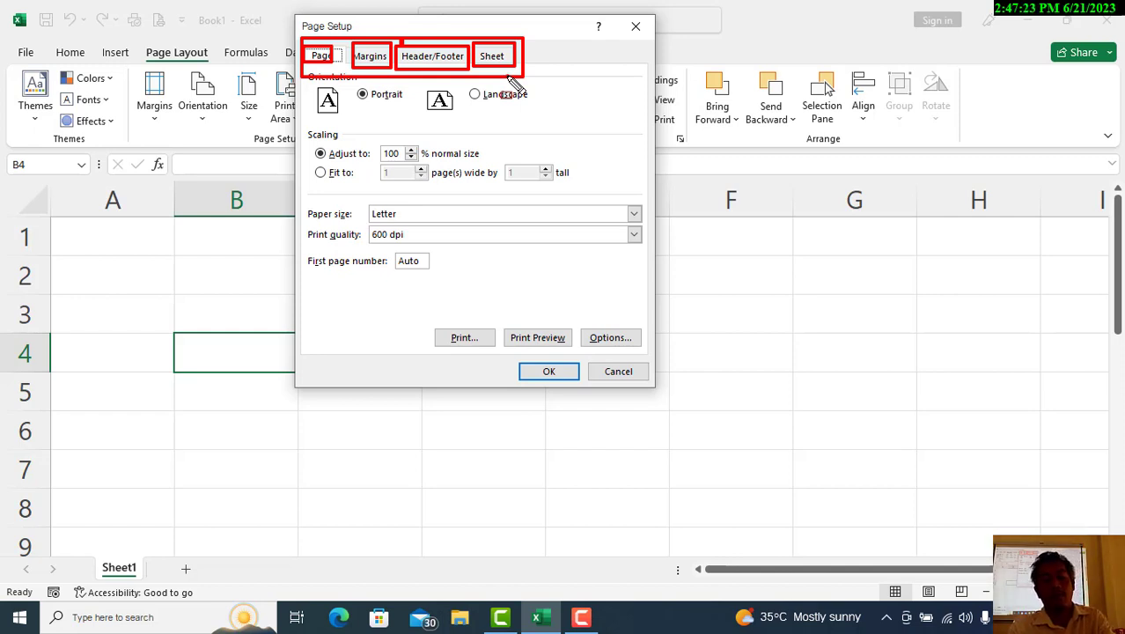
key("Escape")
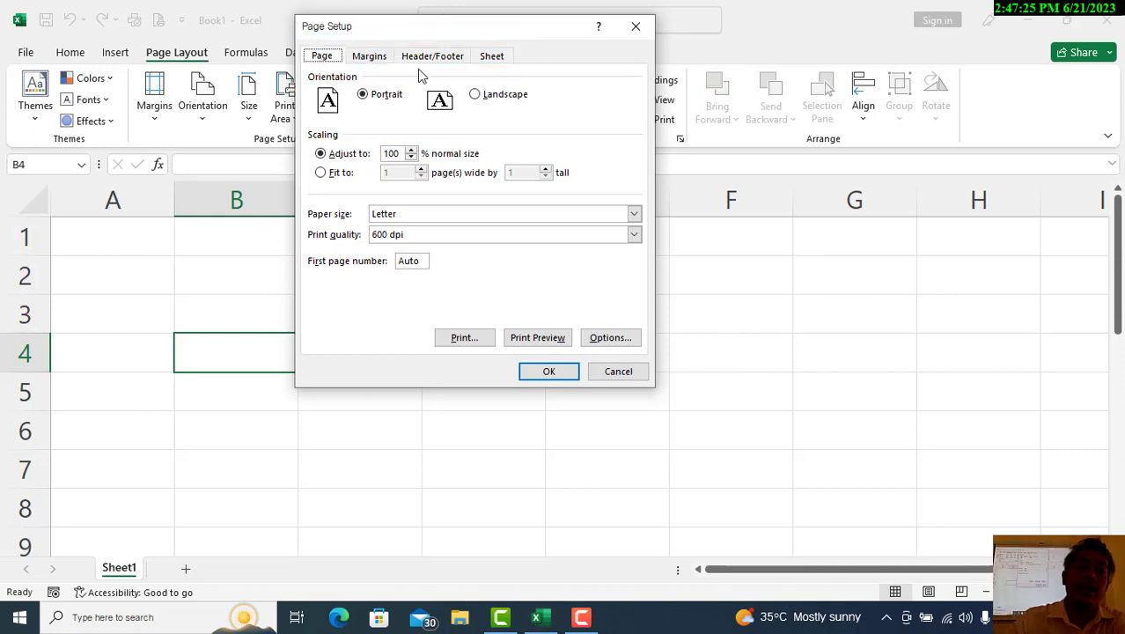
Move Page Setup down-right and outline its orientation, scaling, paper size and Portrait/Landscape choices.
left_click_drag(299, 39, 329, 115)
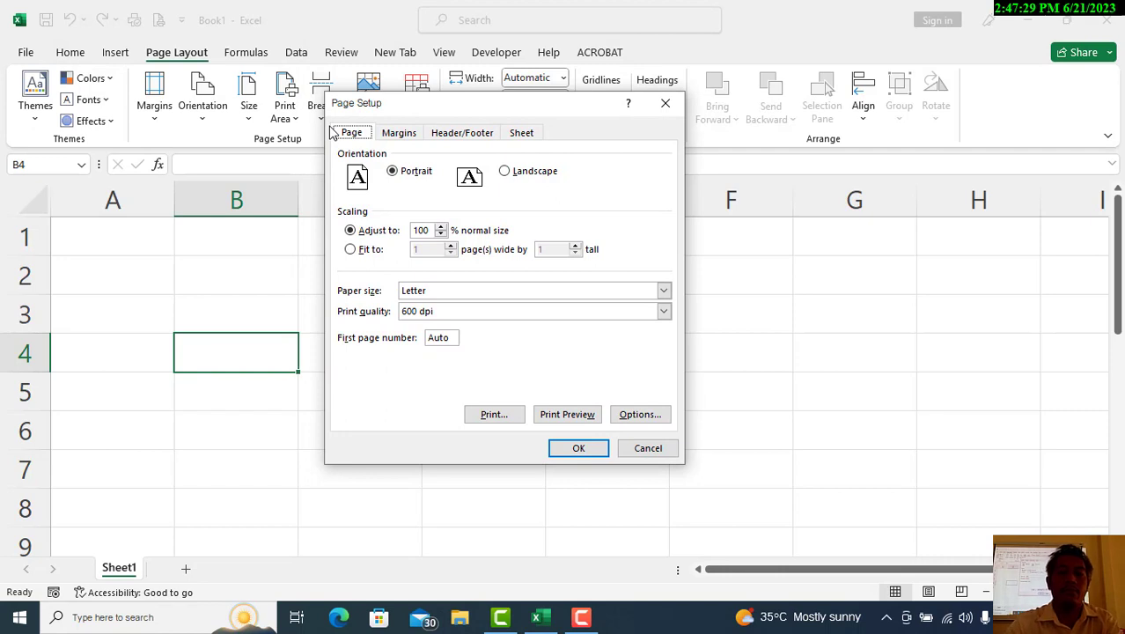
mouse_move(331, 124)
left_mouse_down()
mouse_move(345, 148)
mouse_move(380, 146)
left_mouse_up()
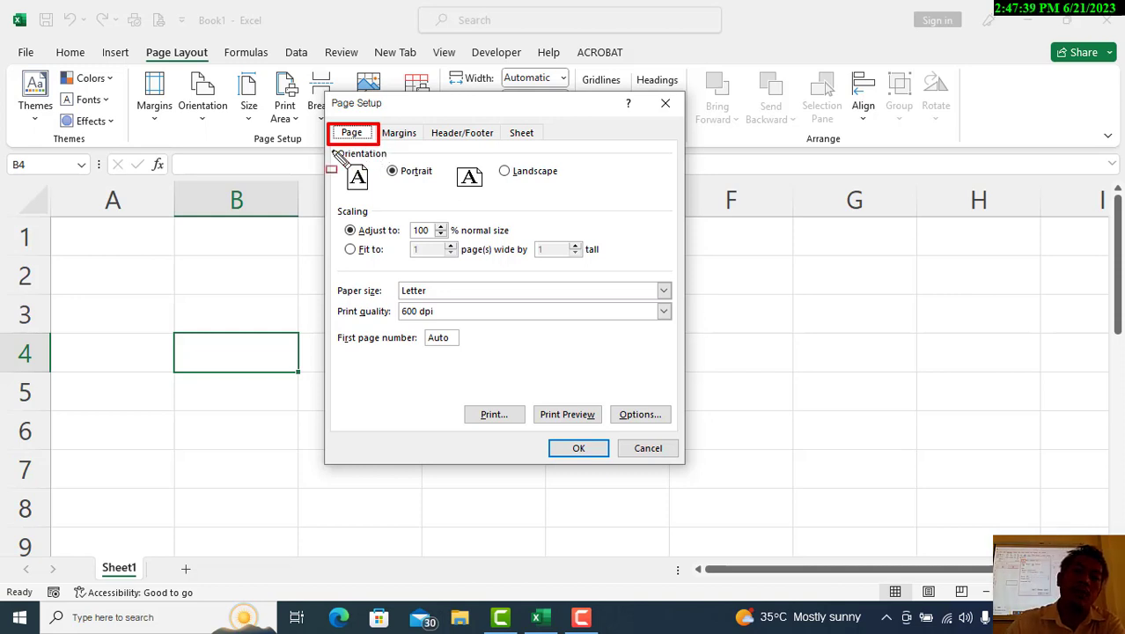
mouse_move(329, 146)
left_mouse_down()
mouse_move(502, 212)
mouse_move(625, 209)
left_mouse_up()
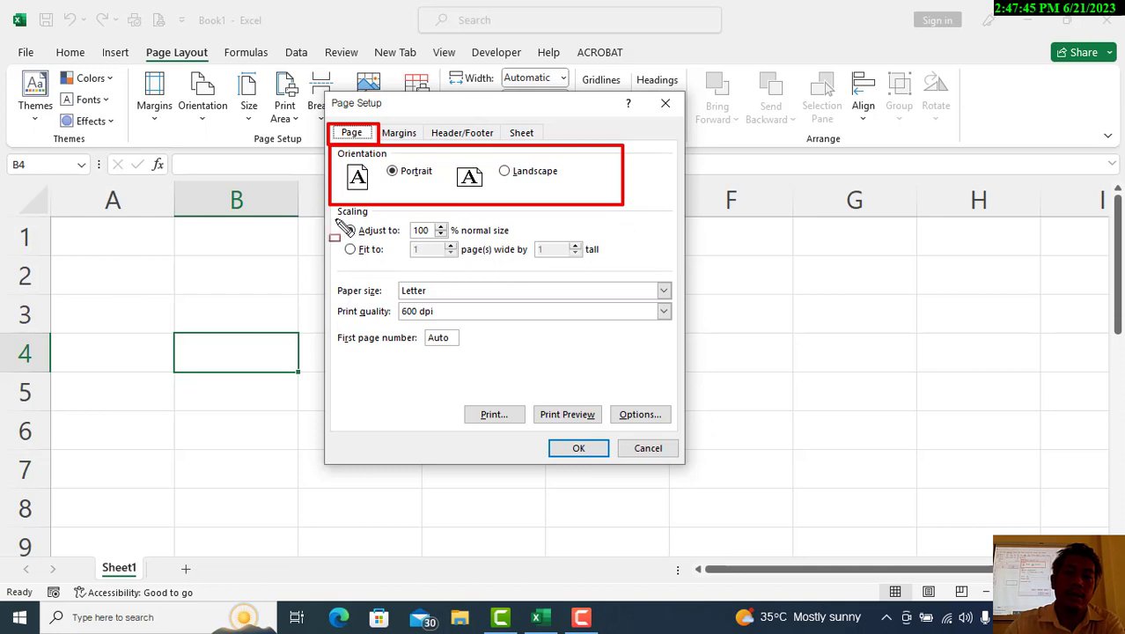
mouse_move(331, 208)
left_mouse_down()
mouse_move(458, 269)
mouse_move(648, 273)
mouse_move(661, 285)
left_mouse_up()
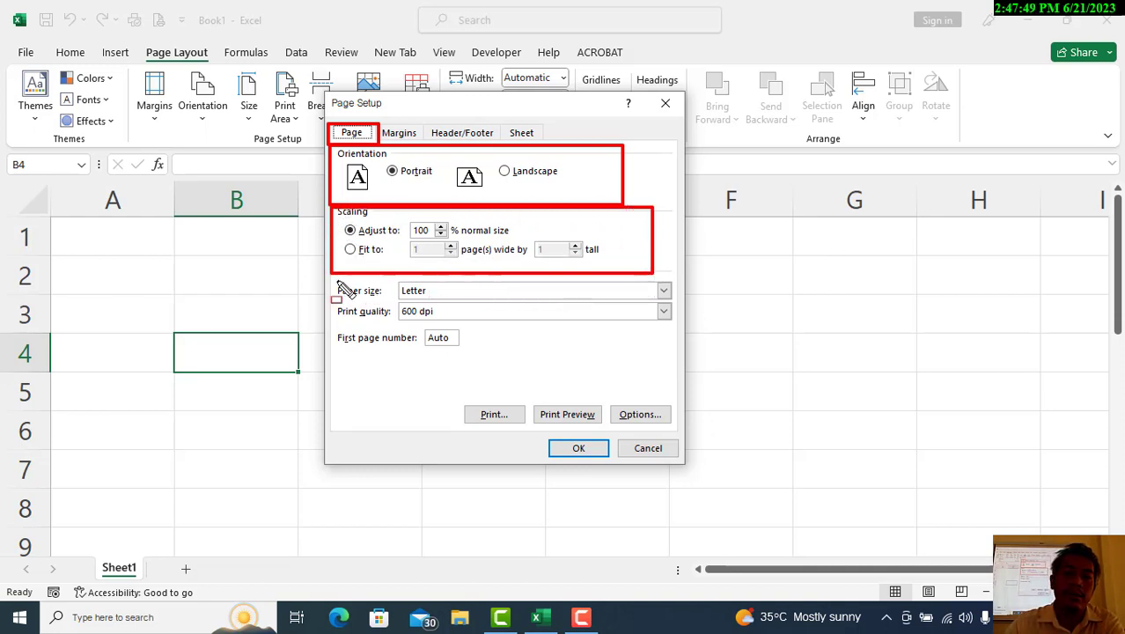
mouse_move(335, 280)
left_mouse_down()
mouse_move(416, 352)
mouse_move(664, 290)
mouse_move(686, 330)
left_mouse_up()
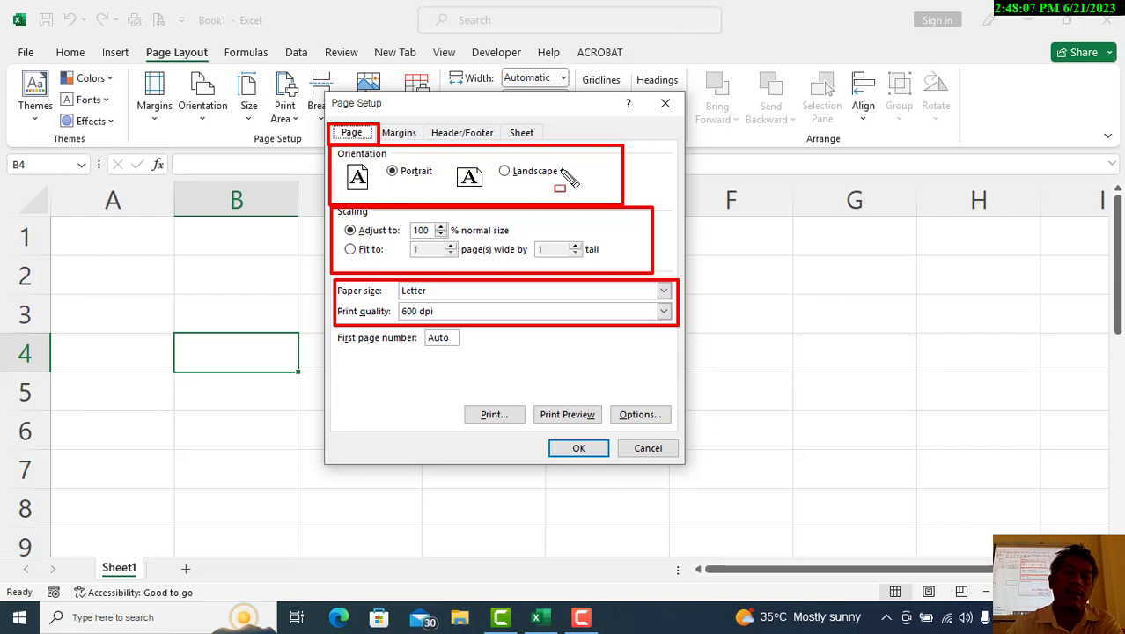
left_click_drag(373, 157, 421, 187)
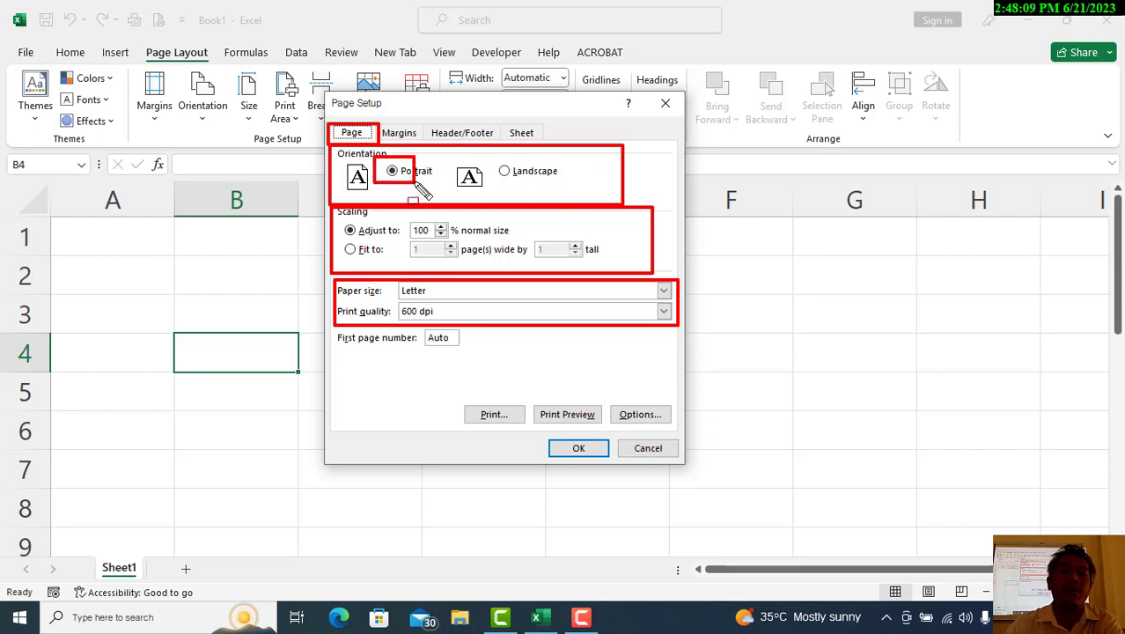
left_click_drag(482, 161, 588, 190)
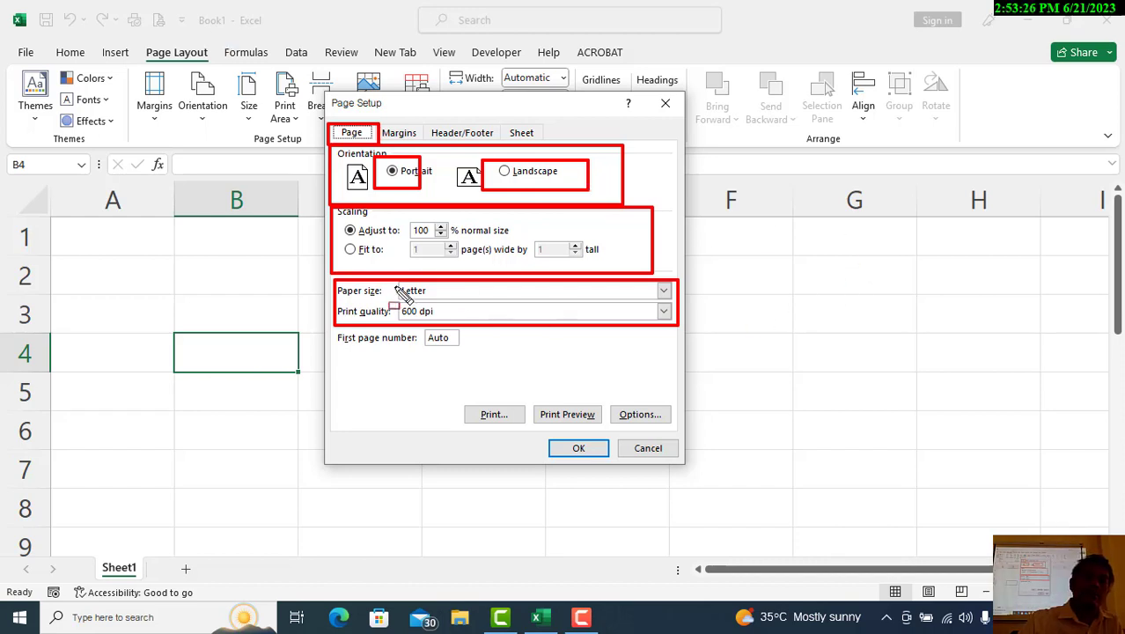
left_click_drag(399, 282, 680, 310)
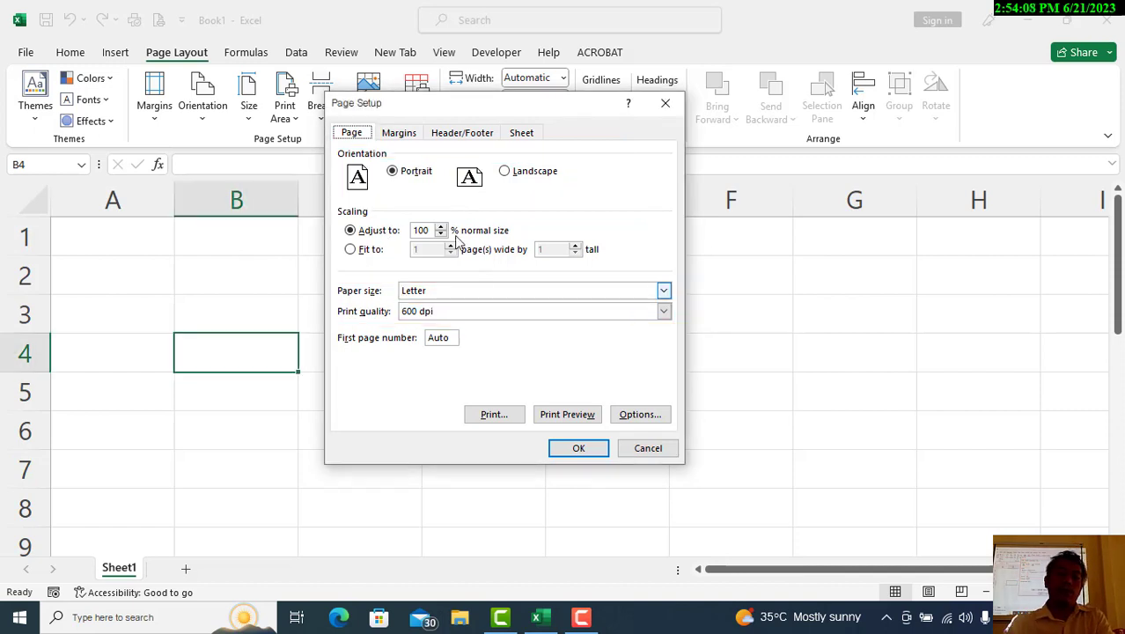
Keep Portrait orientation, change the paper size from Letter to A4, and view the margin settings.
left_click(398, 173)
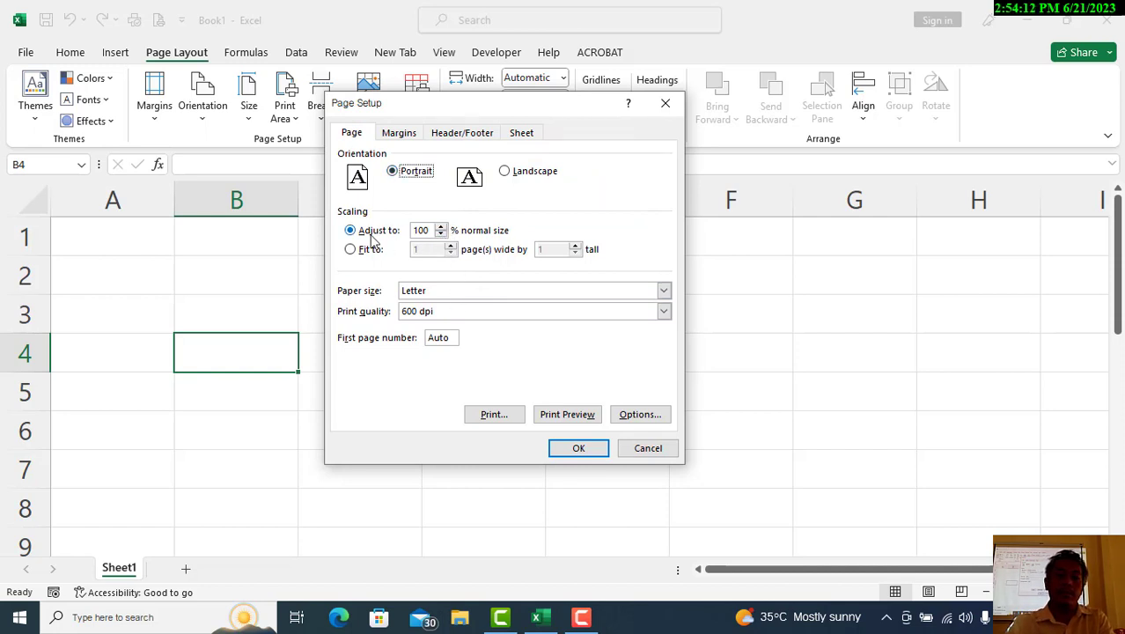
left_click(510, 293)
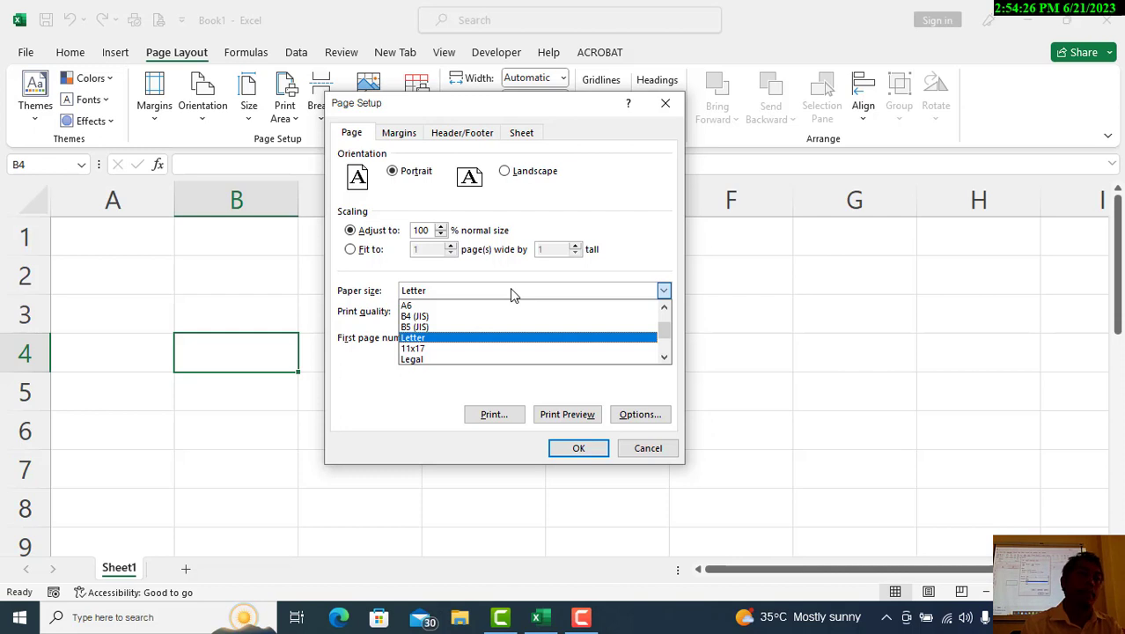
scroll(440, 336, "up", 1)
left_click(450, 306)
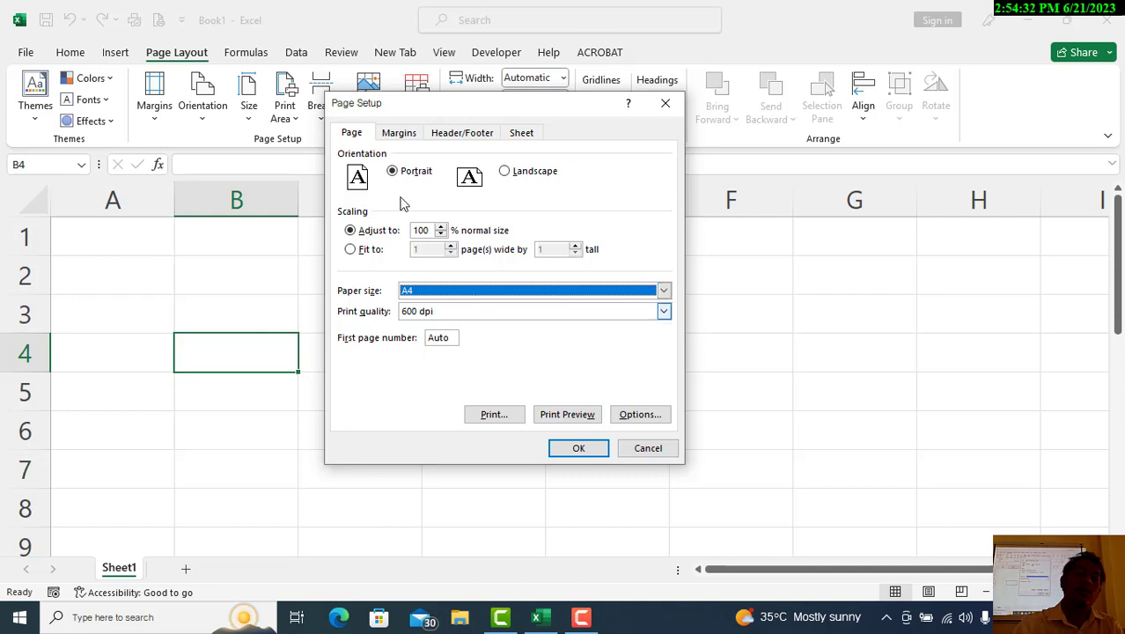
left_click(400, 137)
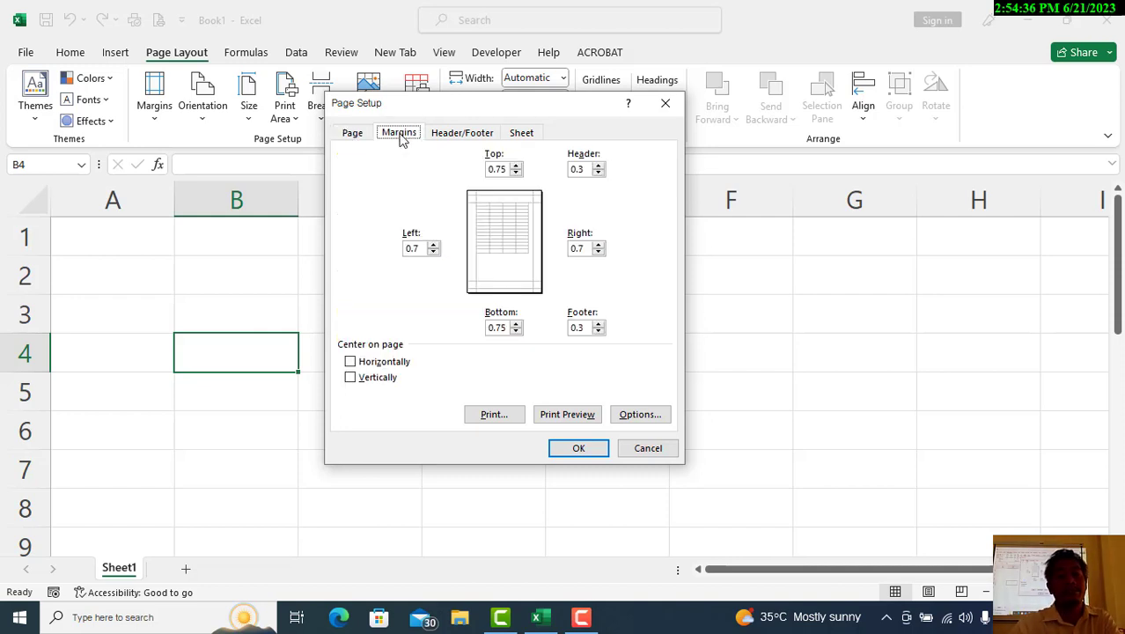
left_click_drag(369, 122, 426, 143)
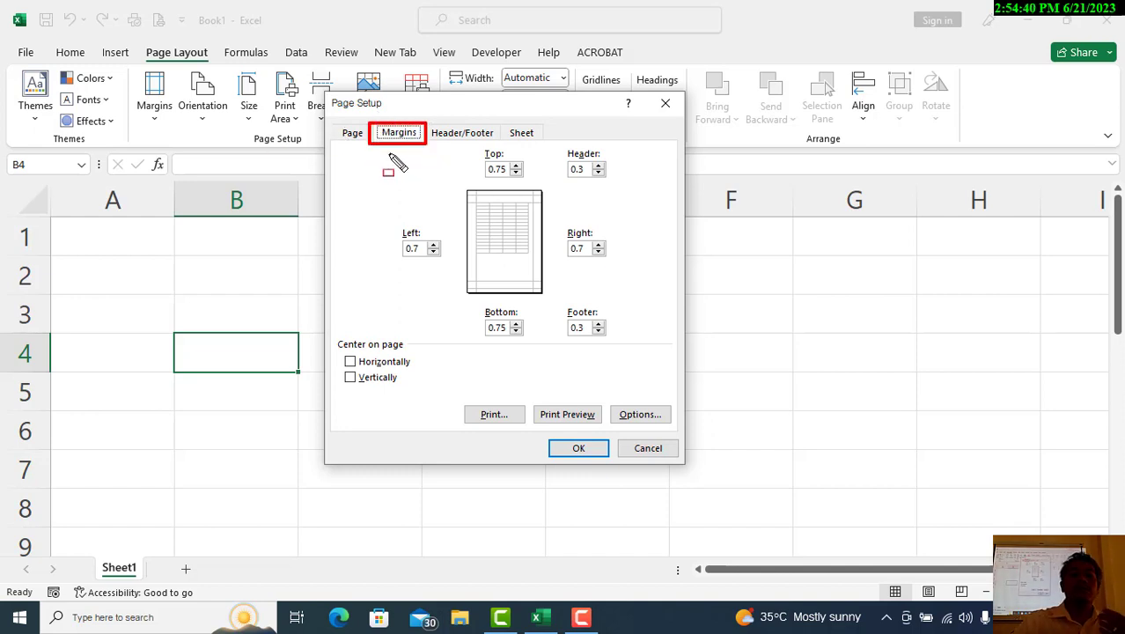
mouse_move(366, 151)
left_mouse_down()
mouse_move(374, 259)
mouse_move(636, 344)
left_mouse_up()
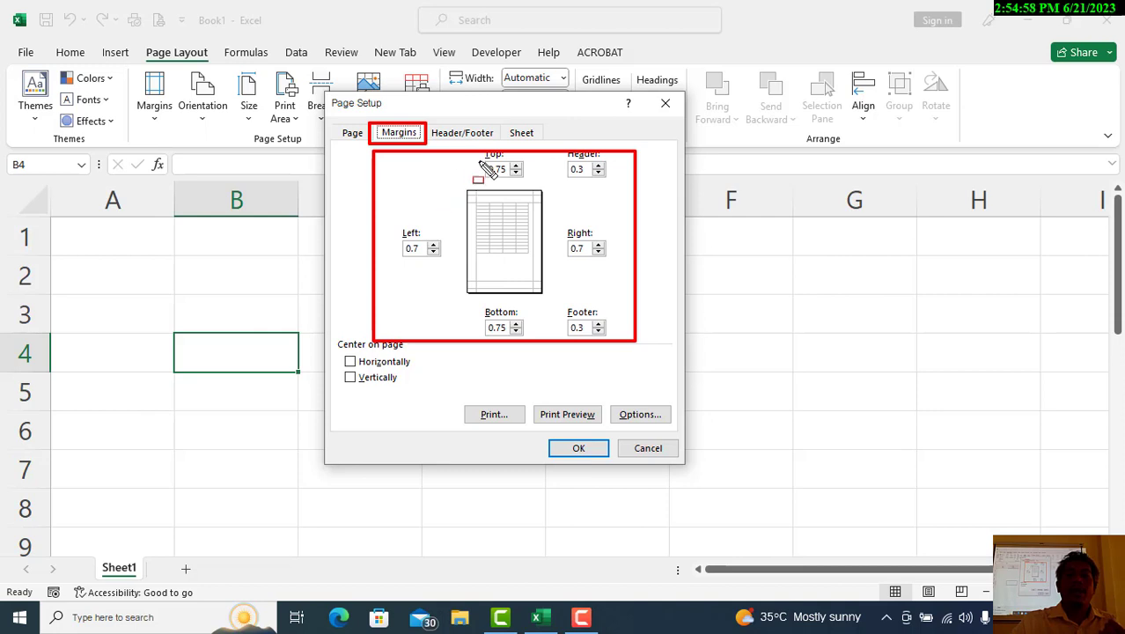
left_click_drag(479, 154, 529, 182)
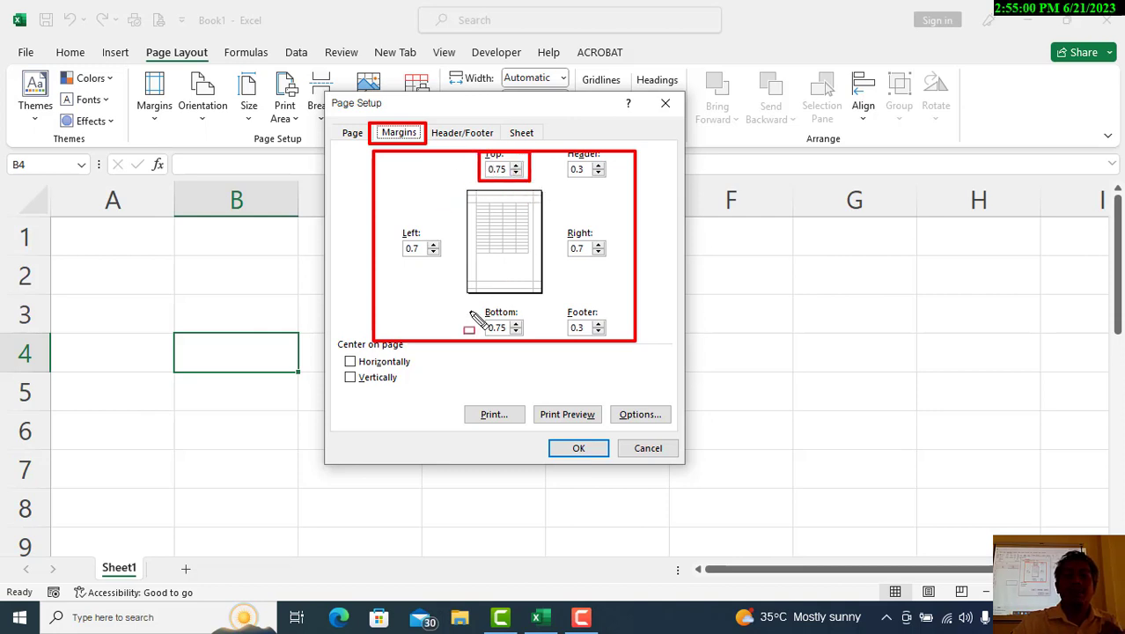
left_click_drag(473, 307, 531, 339)
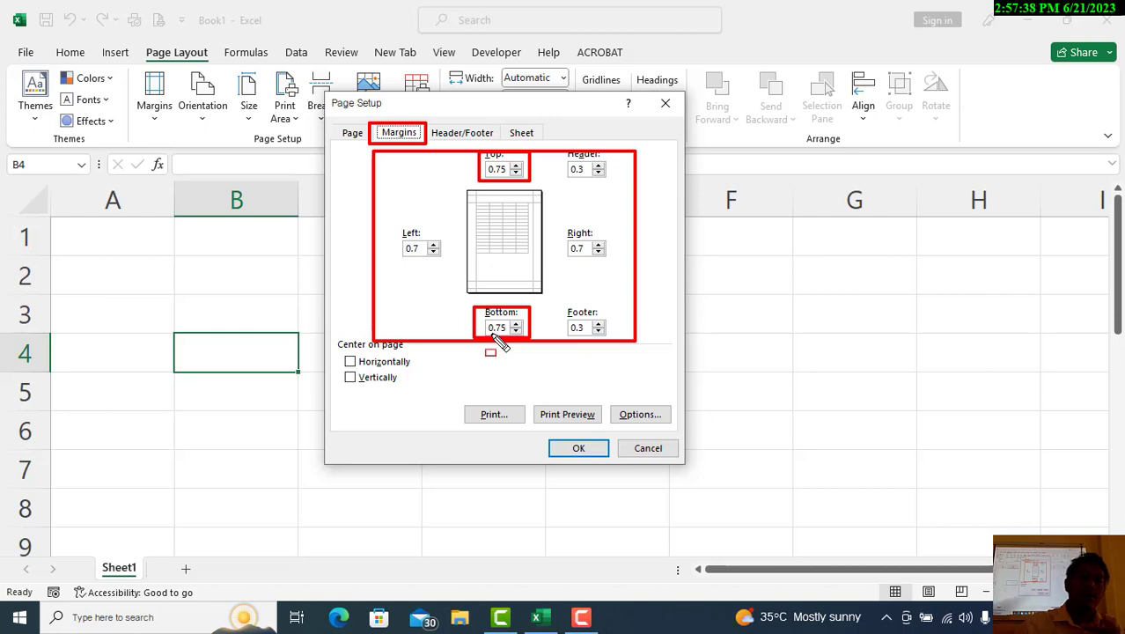
left_click_drag(394, 216, 439, 272)
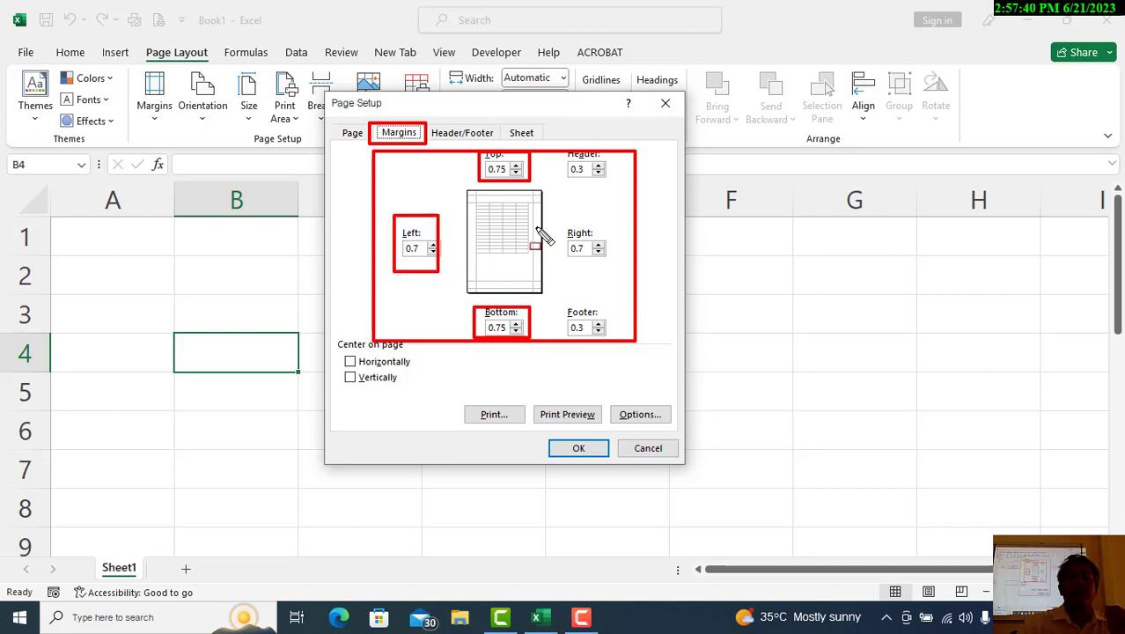
mouse_move(547, 212)
left_mouse_down()
mouse_move(650, 280)
mouse_move(618, 264)
left_mouse_up()
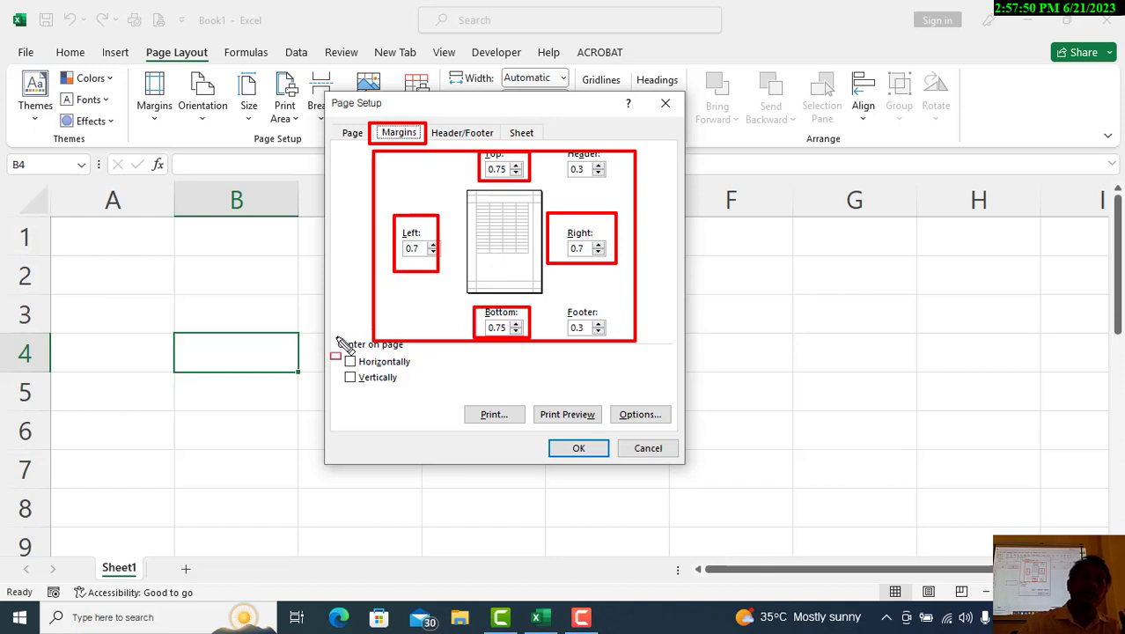
left_click_drag(337, 338, 415, 385)
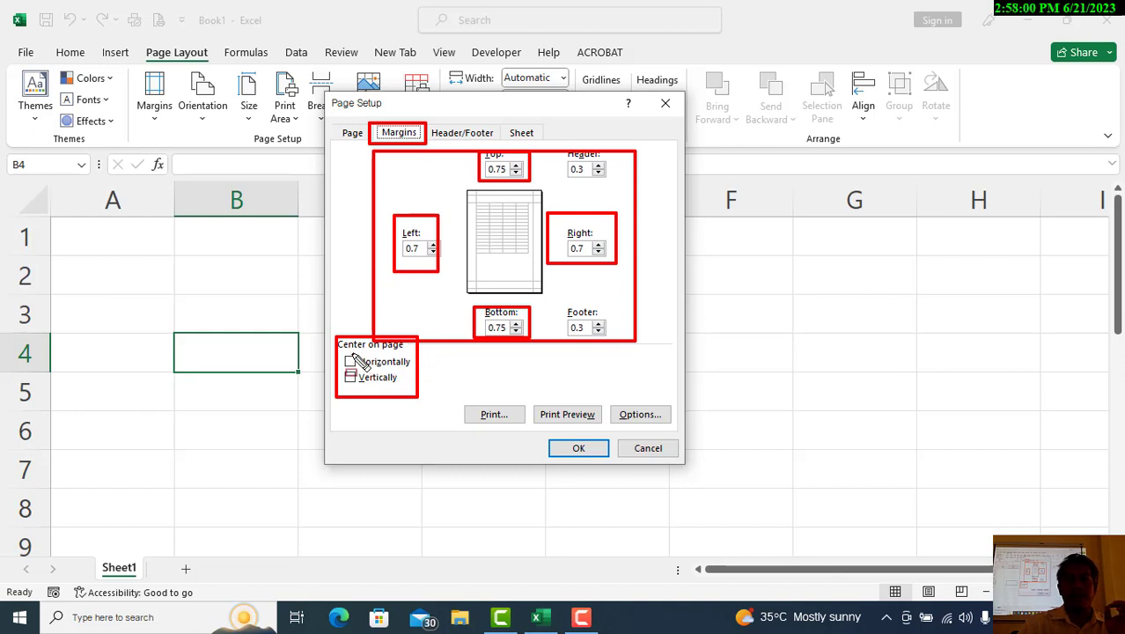
left_click_drag(344, 352, 420, 372)
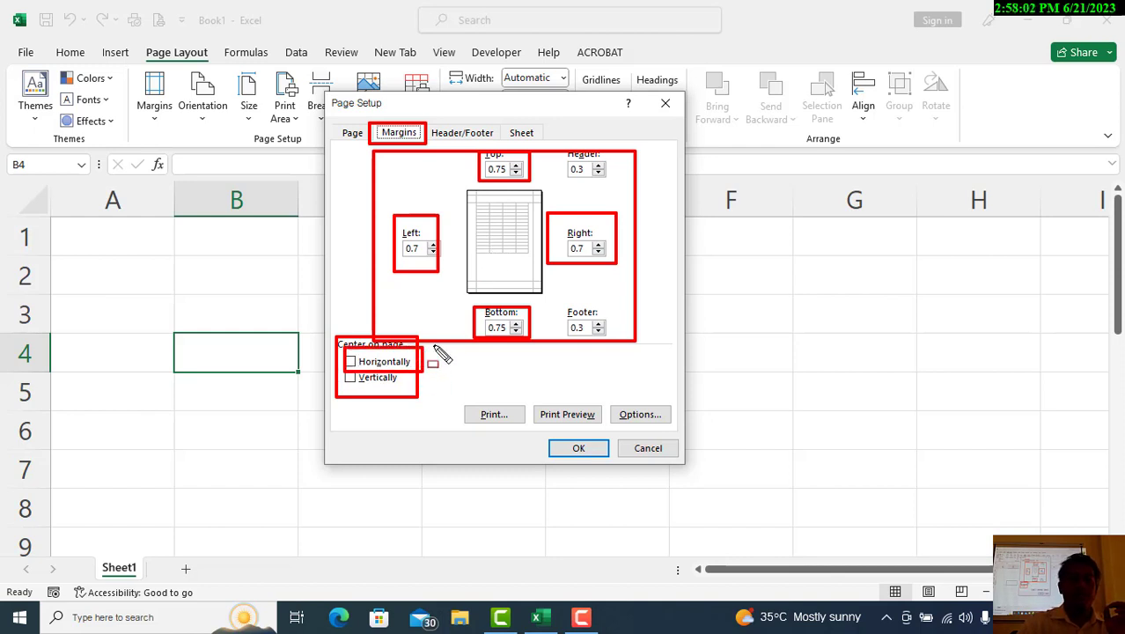
left_click_drag(339, 370, 417, 396)
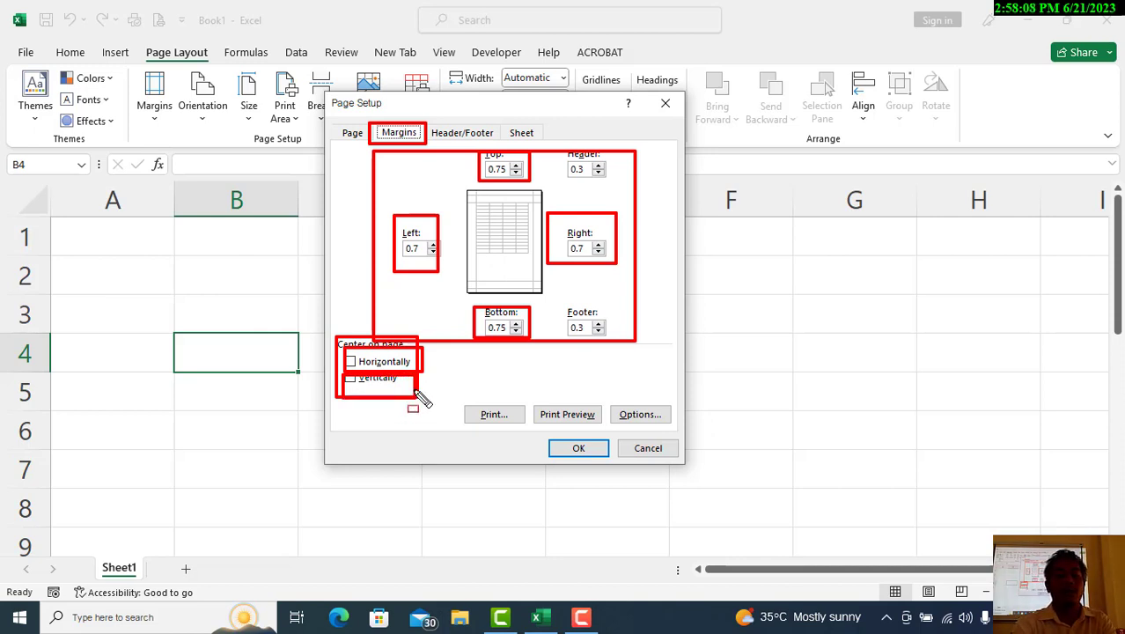
key("Escape")
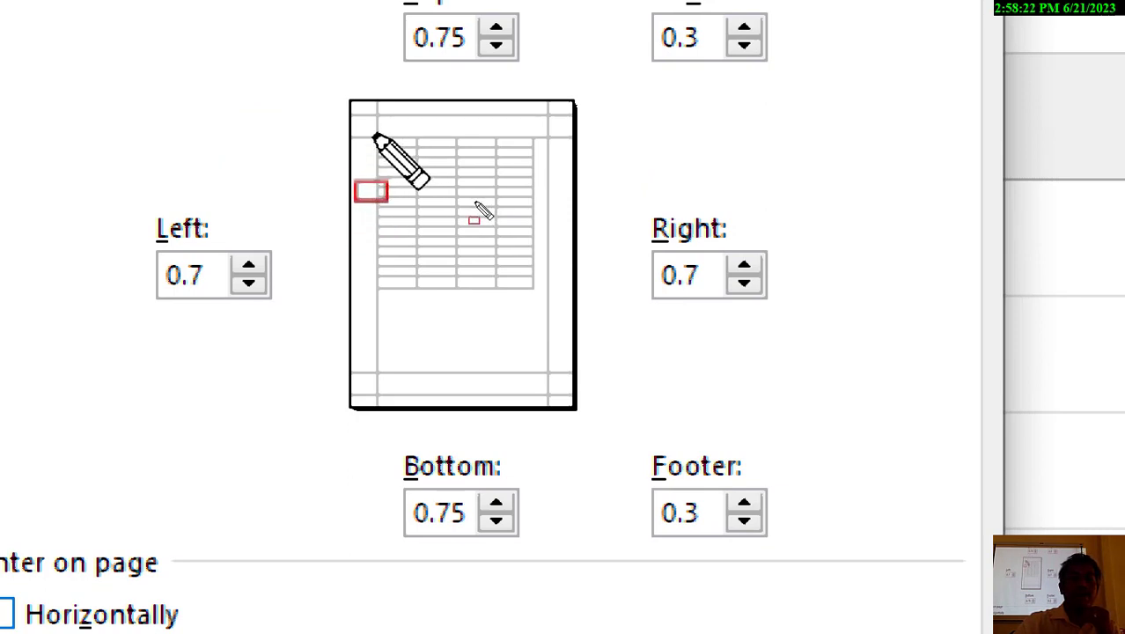
left_click_drag(373, 133, 529, 294)
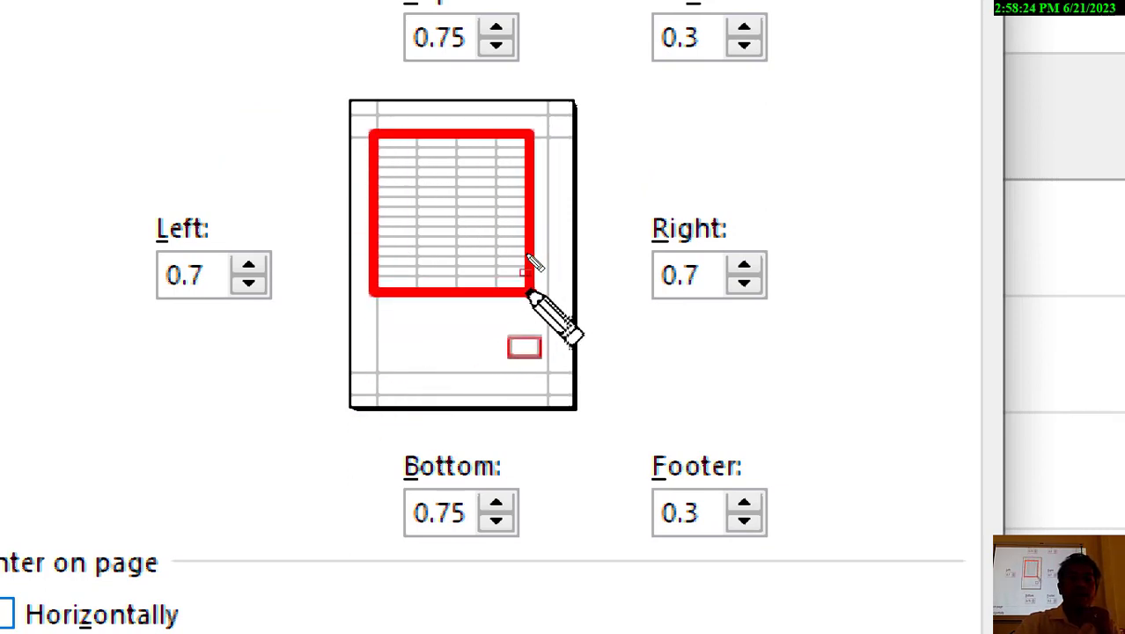
mouse_move(544, 139)
left_mouse_down()
mouse_move(541, 298)
mouse_move(537, 138)
left_mouse_up()
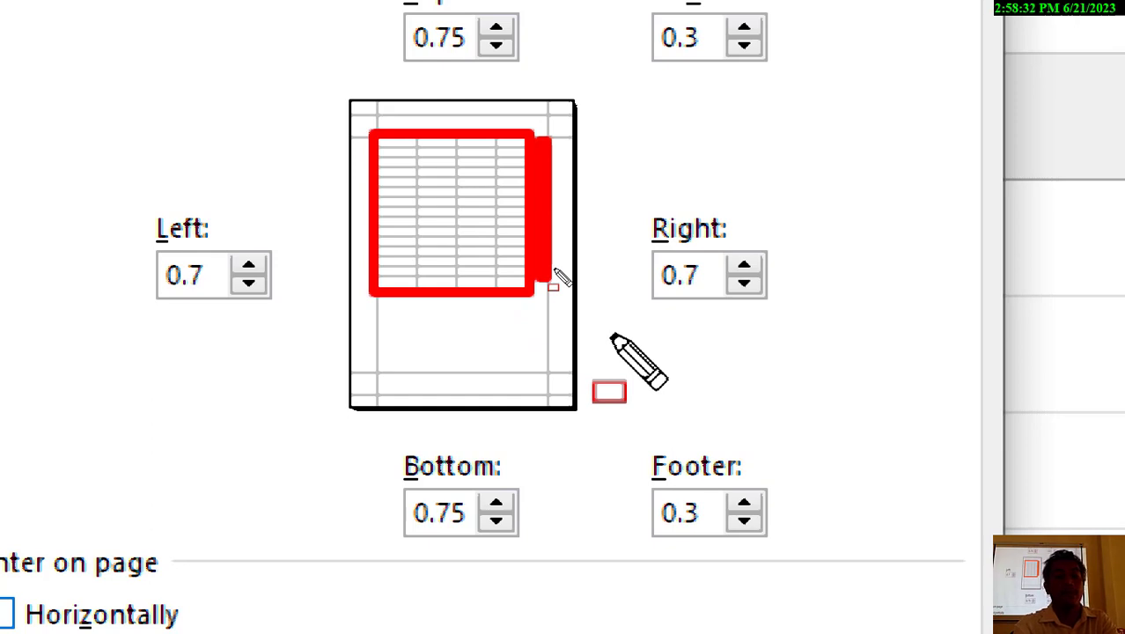
key("ctrl+z")
key("ctrl+z")
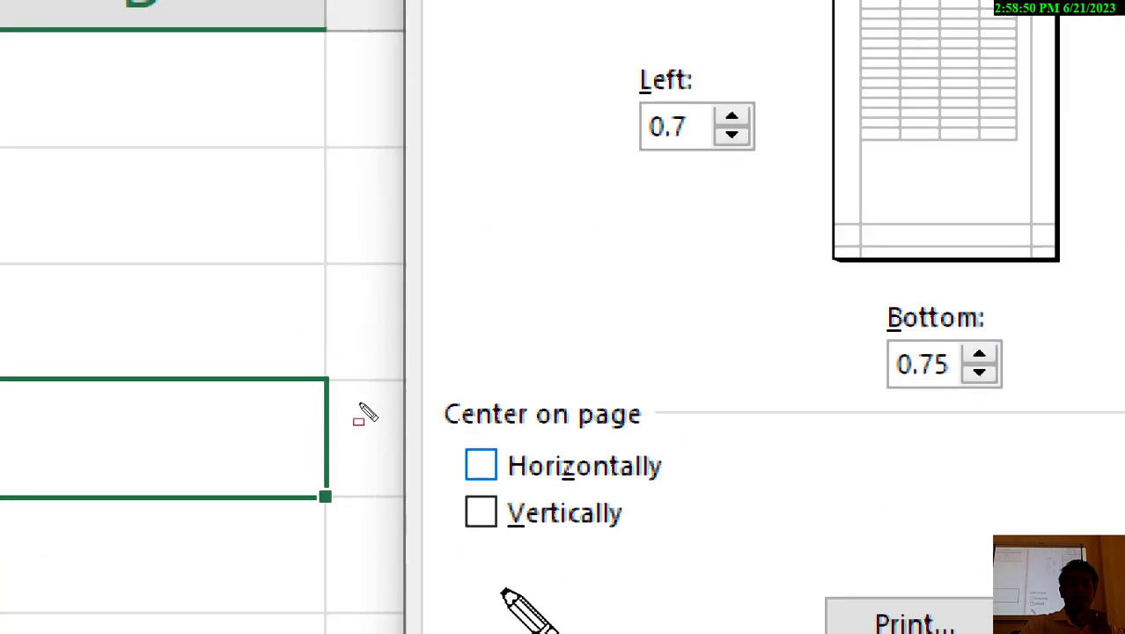
left_click_drag(435, 385, 716, 440)
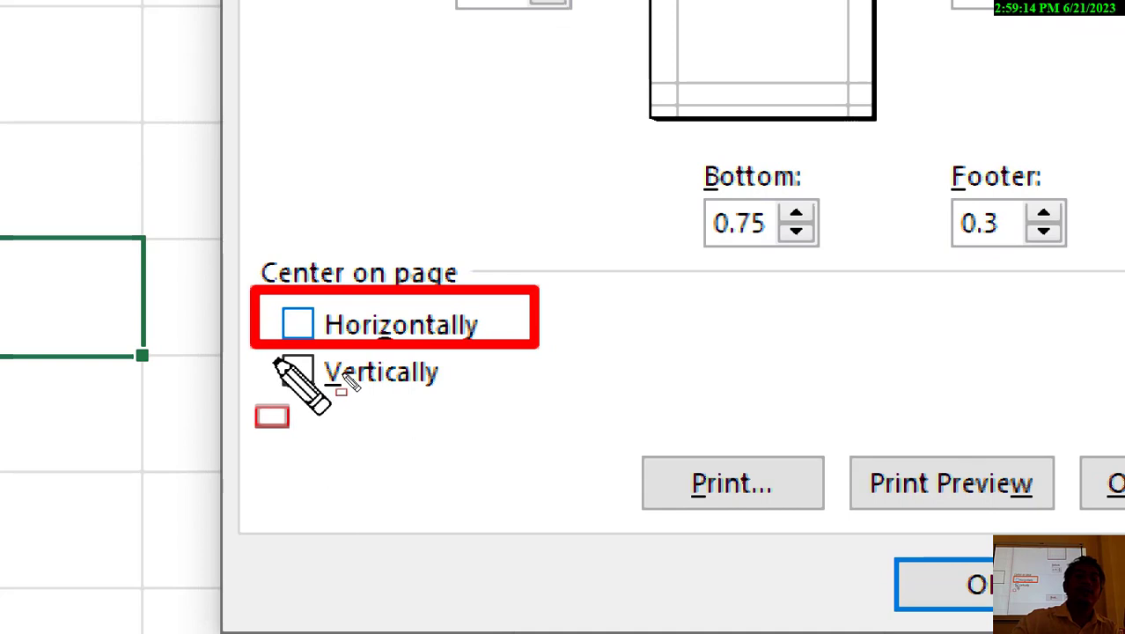
left_click_drag(271, 357, 475, 387)
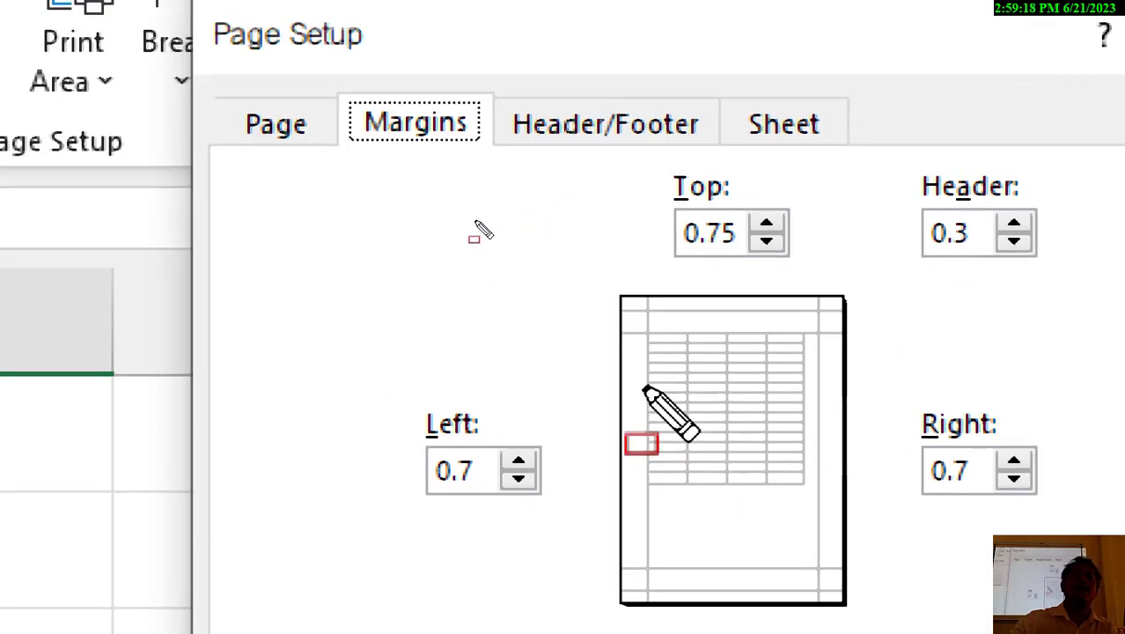
mouse_move(642, 366)
left_mouse_down()
mouse_move(683, 546)
mouse_move(805, 500)
left_mouse_up()
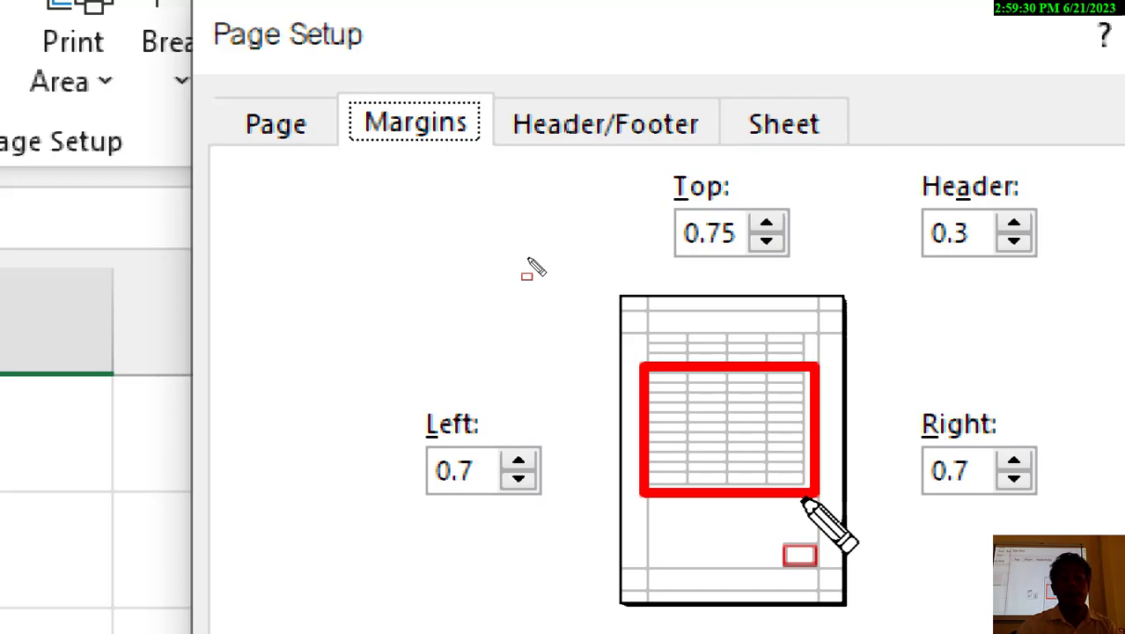
key("Escape")
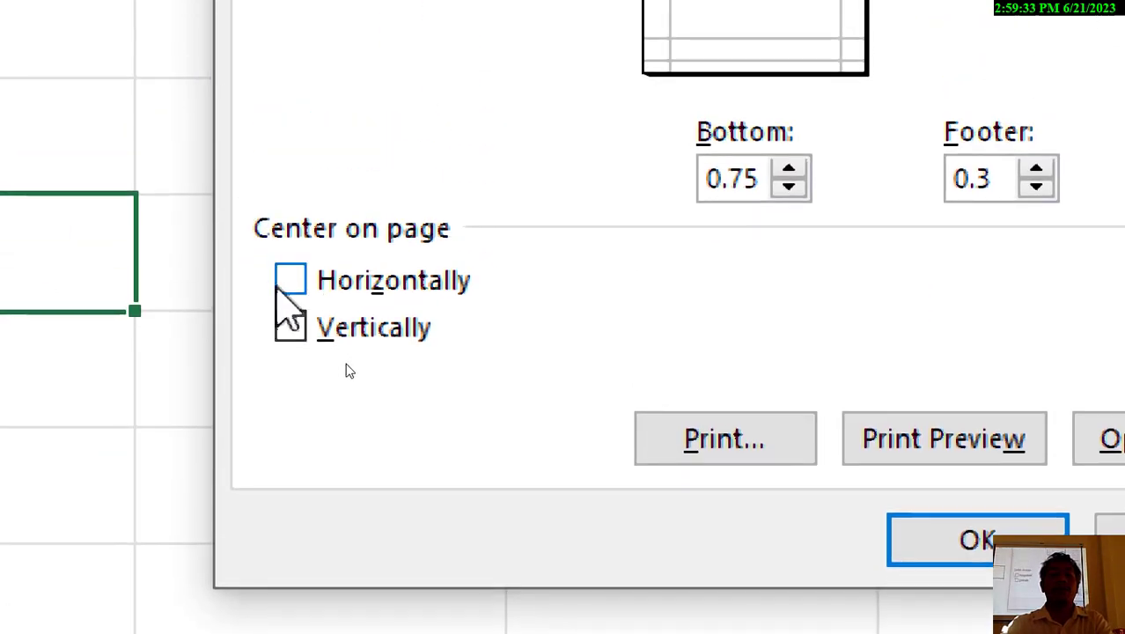
Check Horizontally under Center on page, toggling Vertically on and back off to demonstrate.
left_click(290, 280)
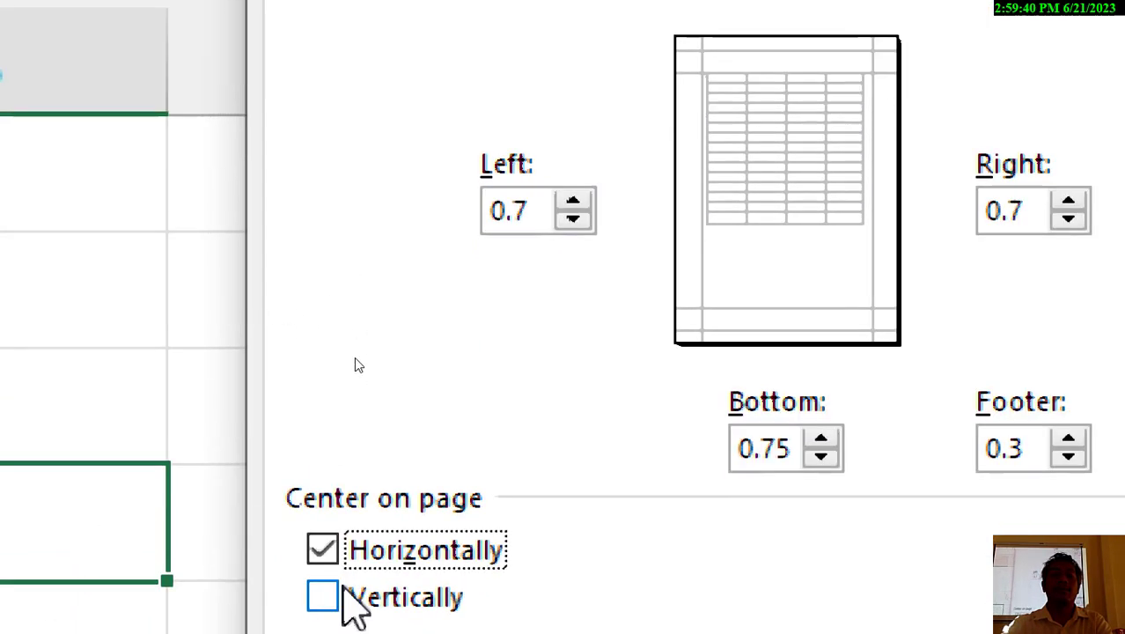
left_click(321, 548)
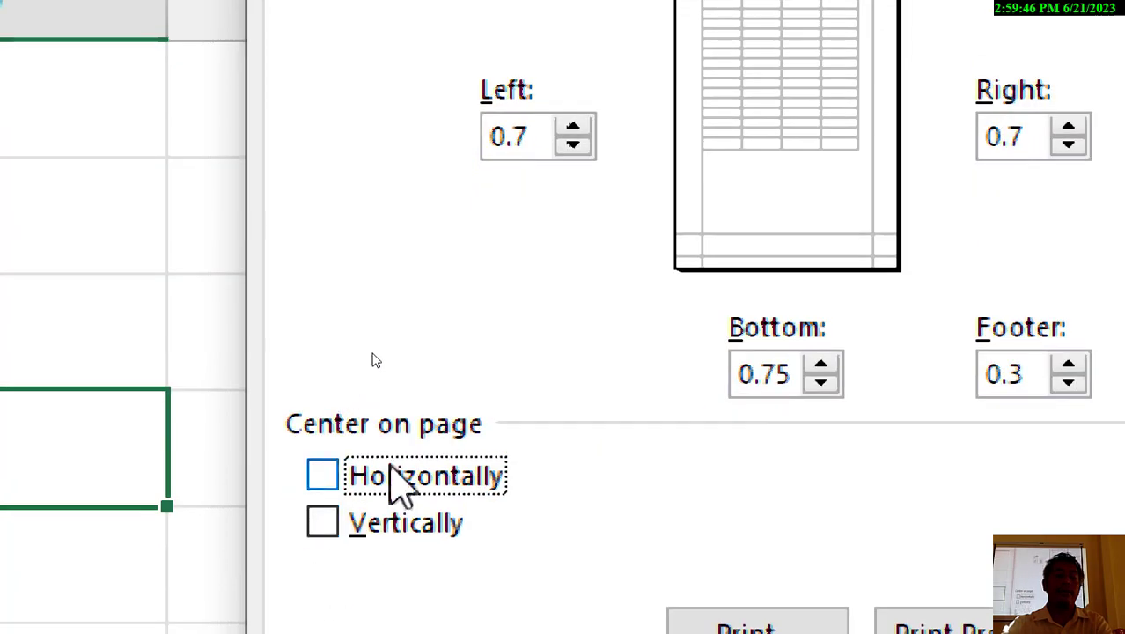
left_click(409, 553)
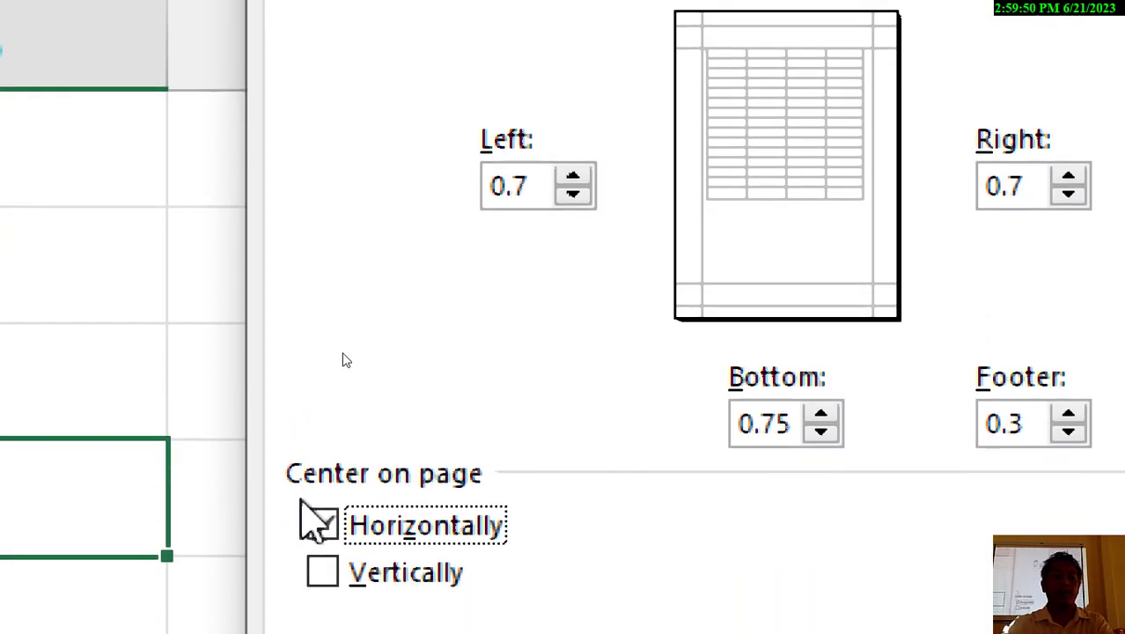
left_click(331, 568)
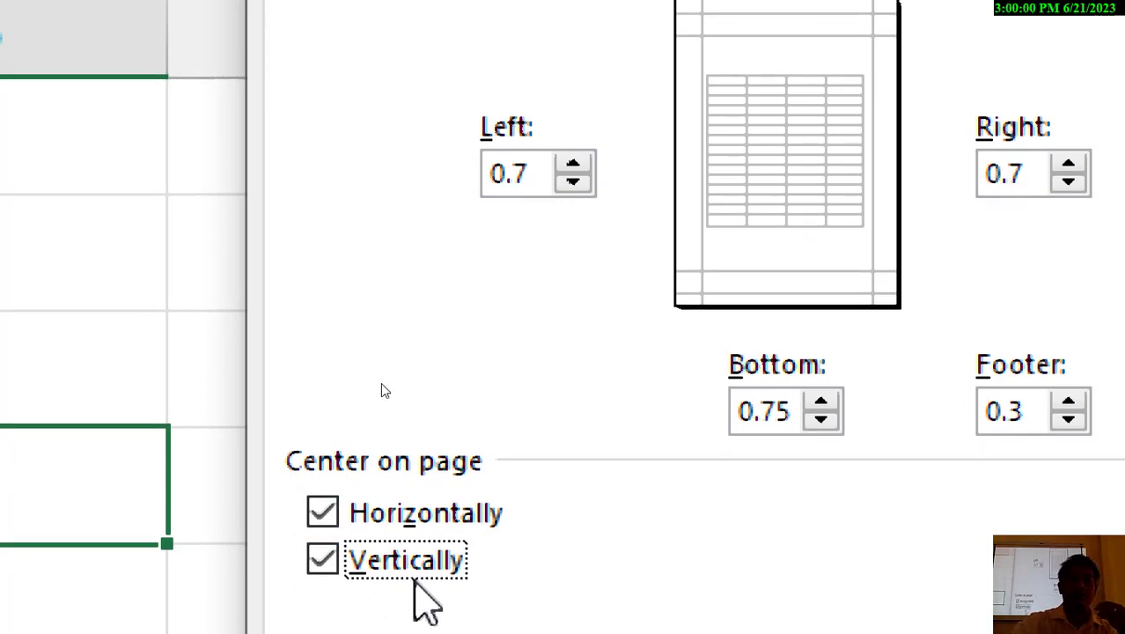
left_click(421, 570)
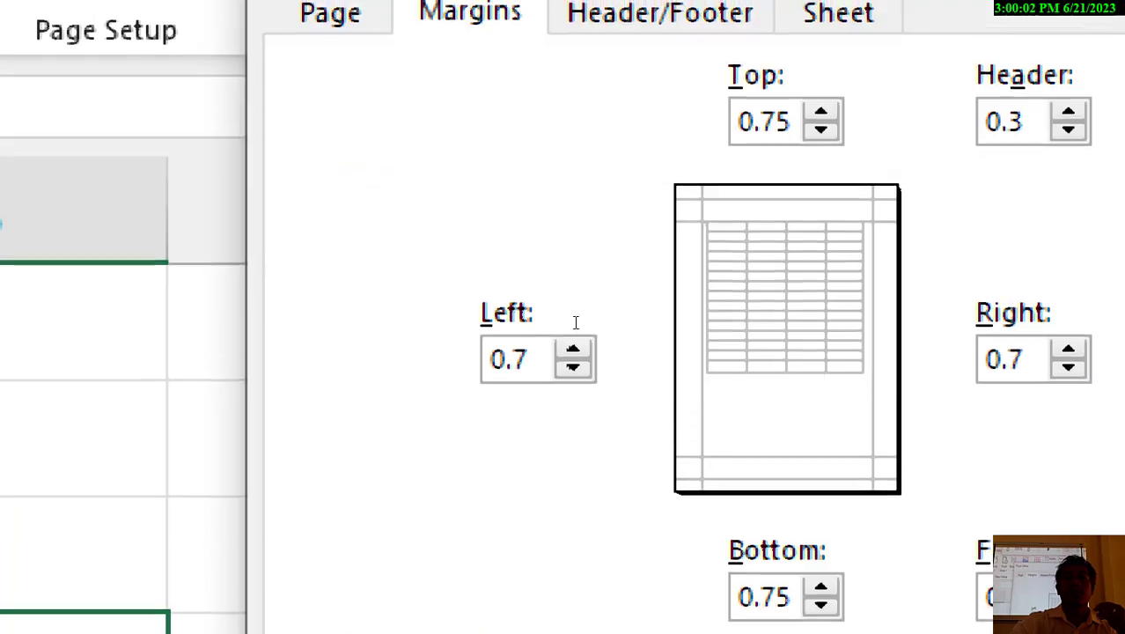
Spin the Left and Right margins down to 0 and the Bottom and Top margins to 0.5.
left_click(573, 361)
left_click(573, 360)
left_click(573, 361)
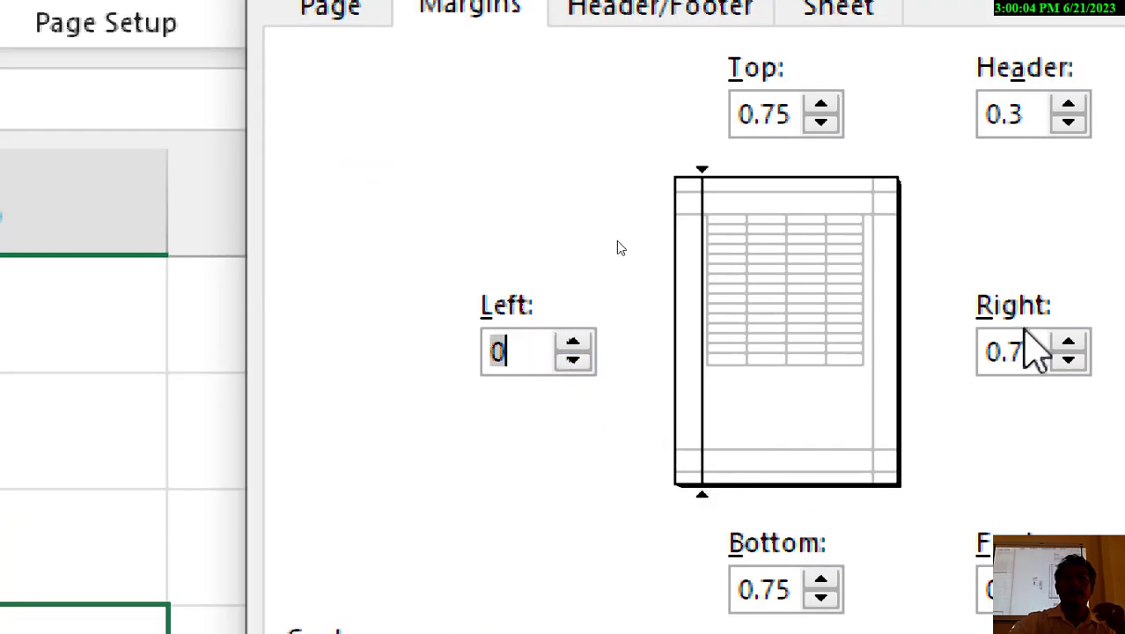
left_click(1068, 359)
left_click(977, 361)
left_click(977, 361)
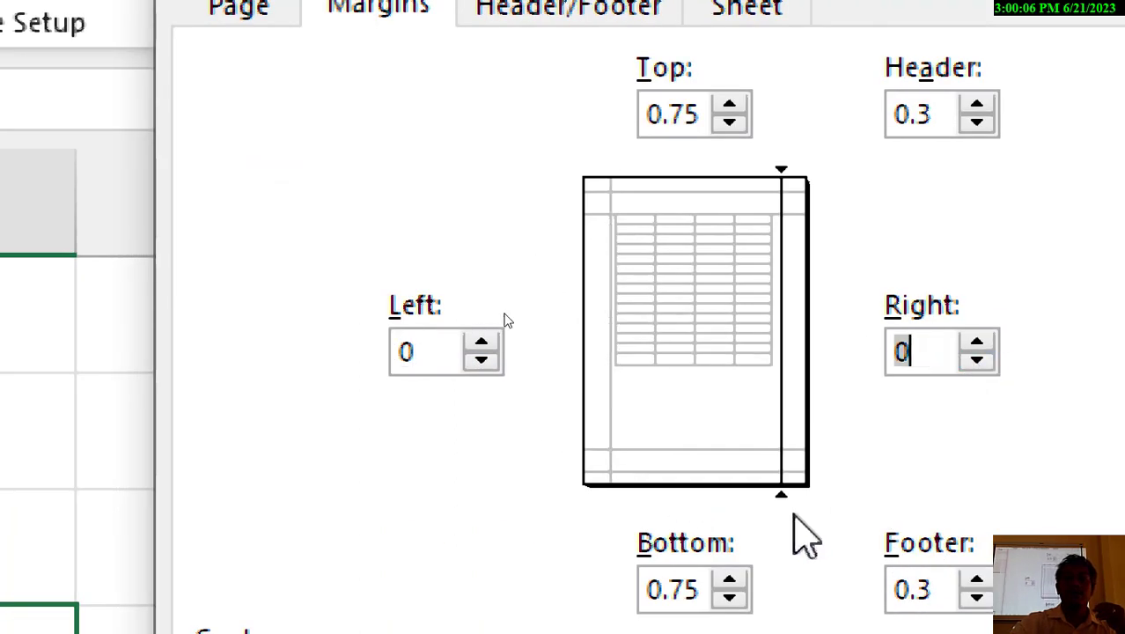
left_click(729, 563)
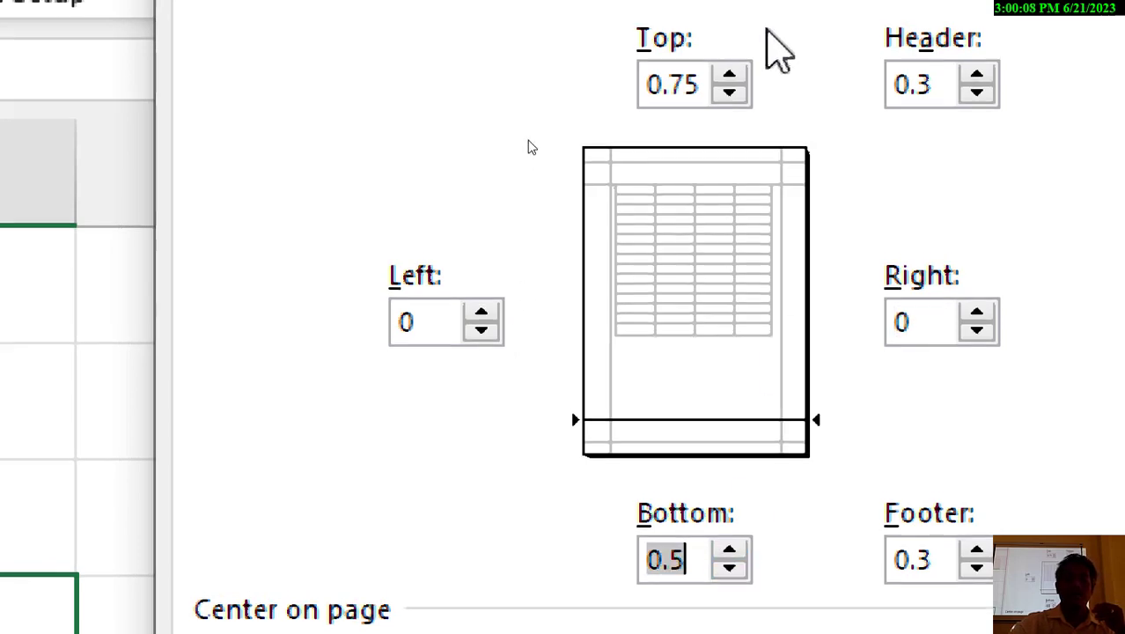
left_click(729, 126)
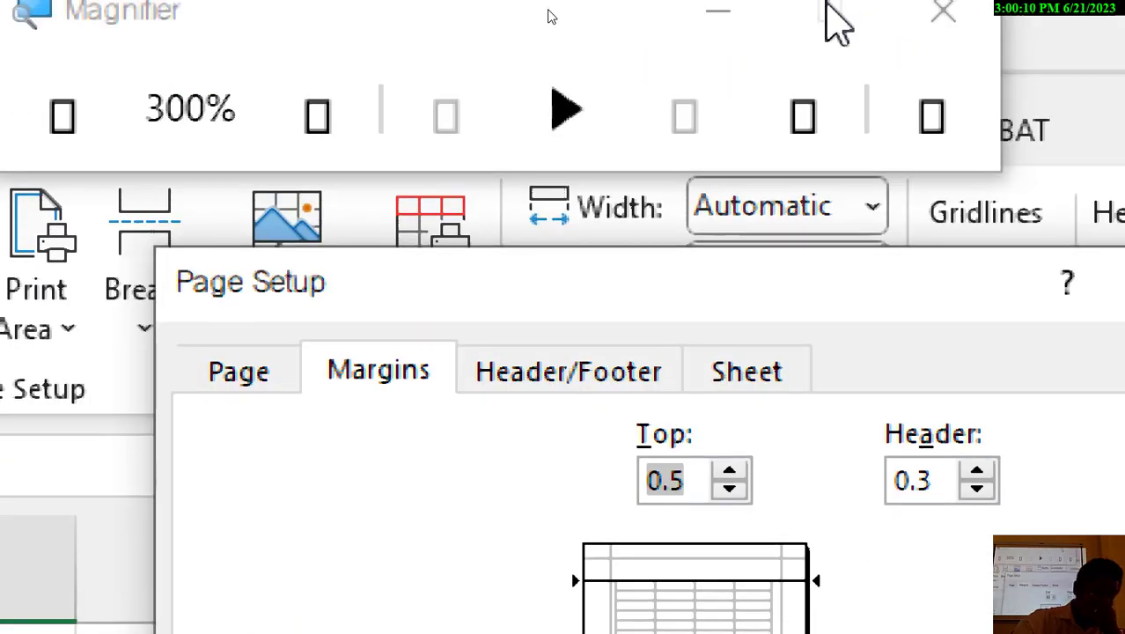